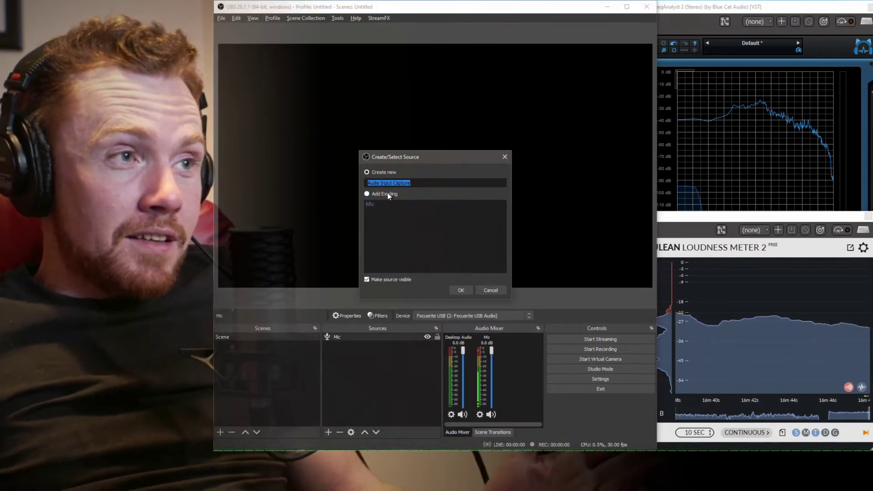
Step: Create a new Audio Input Capture source, check its available input devices and leave its properties without changes
click(460, 291)
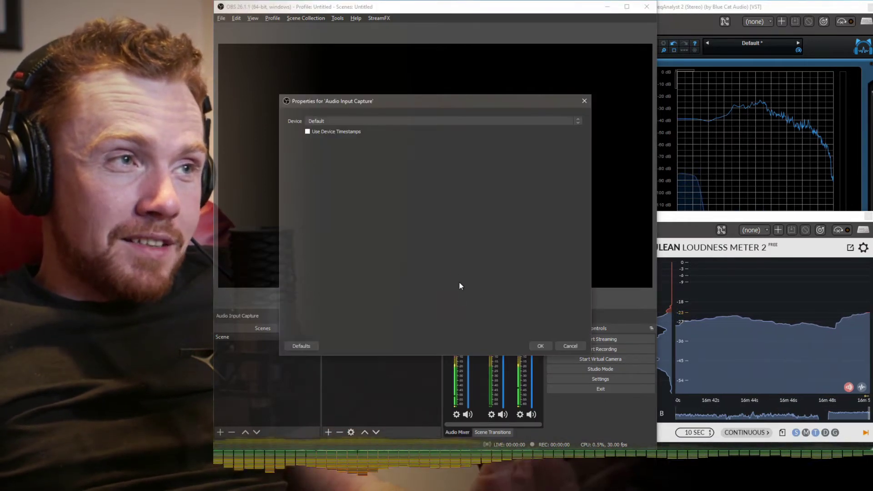
click(394, 122)
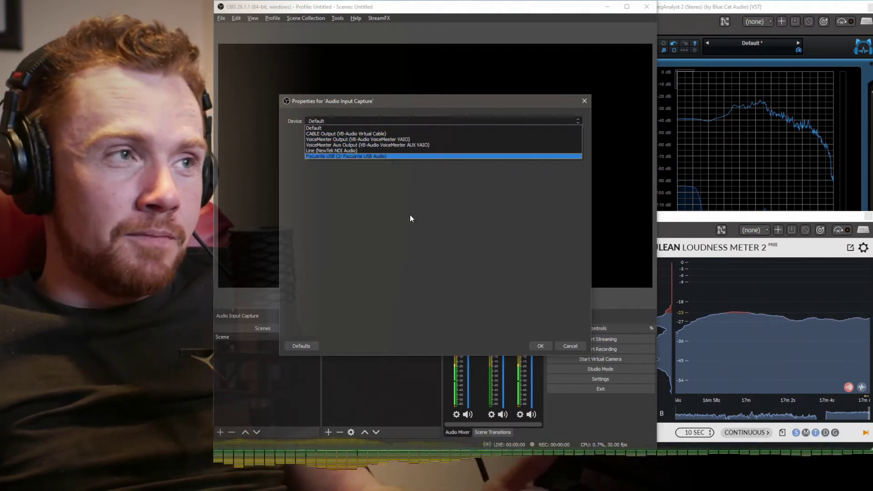
click(442, 233)
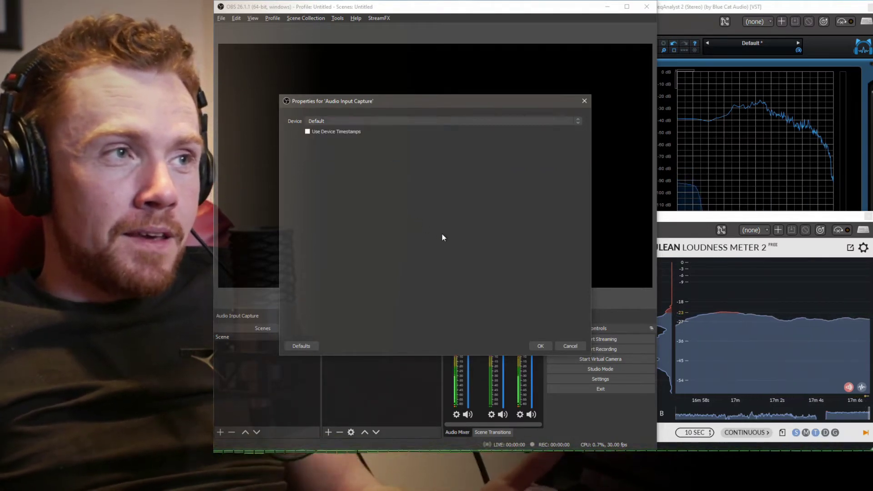
click(569, 346)
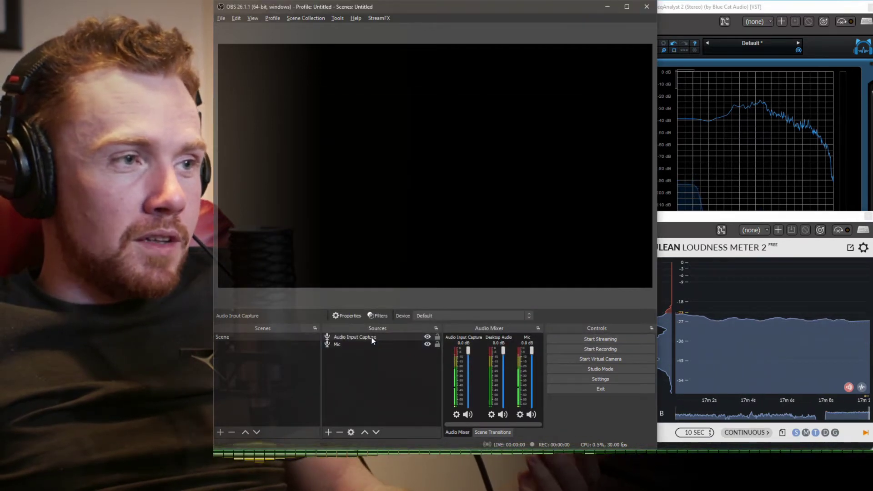
Step: Remove the Audio Input Capture source from the scene
click(340, 431)
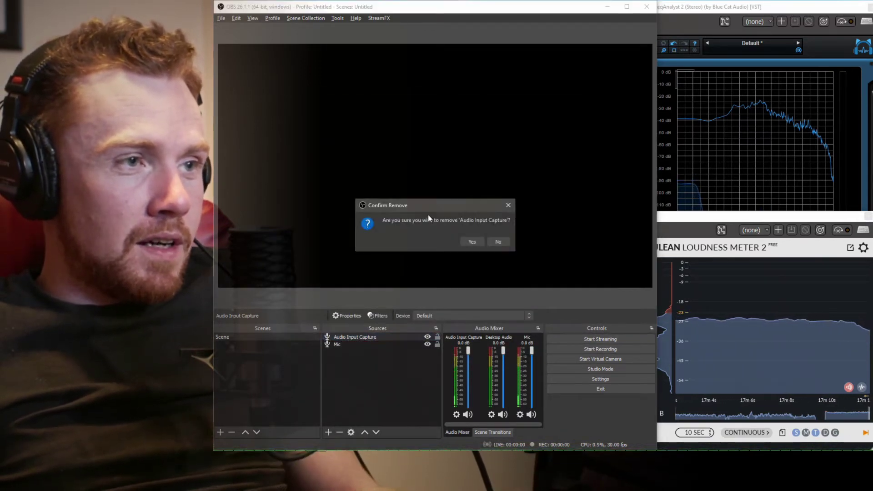
click(473, 242)
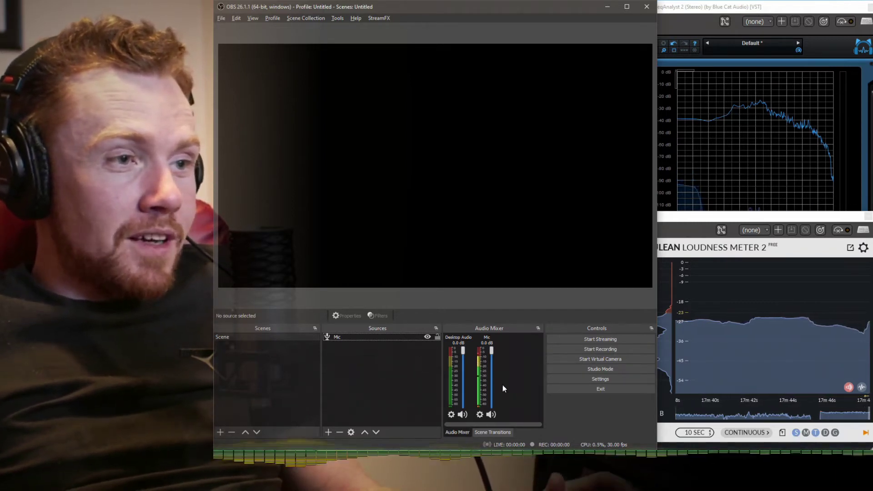
Step: Set the Mic's audio monitoring to Monitor Off in the advanced audio properties
click(479, 414)
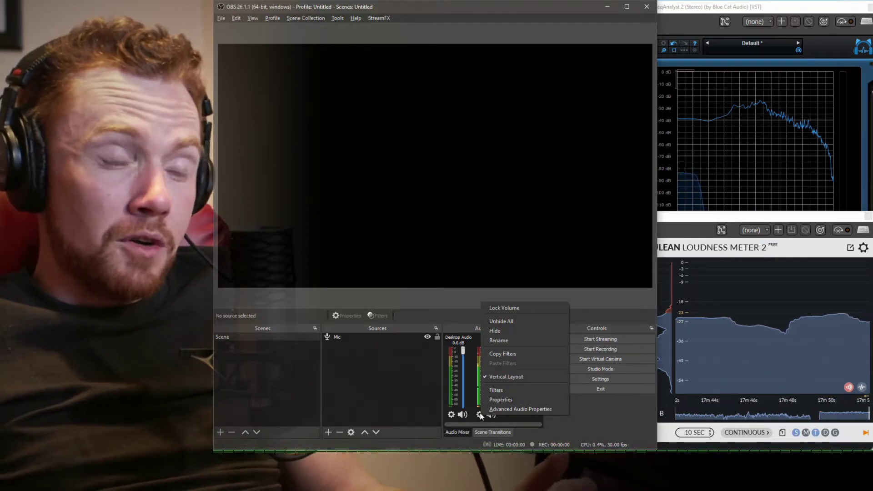
click(507, 409)
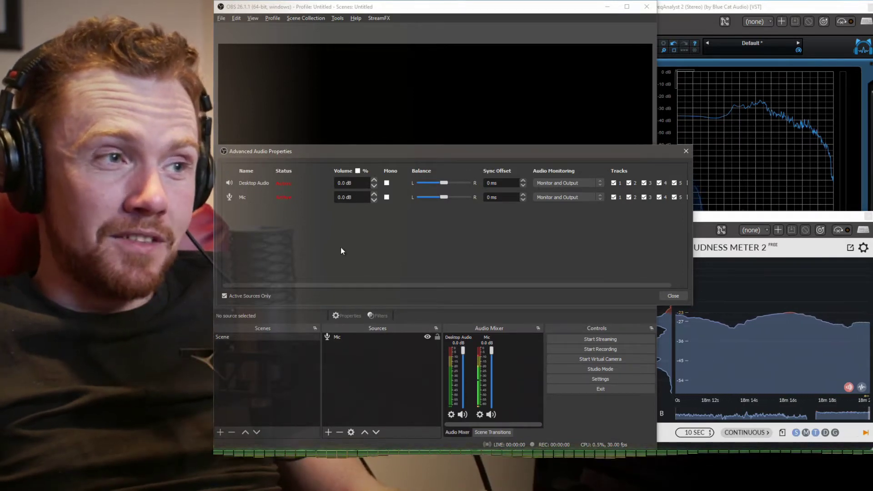
click(586, 199)
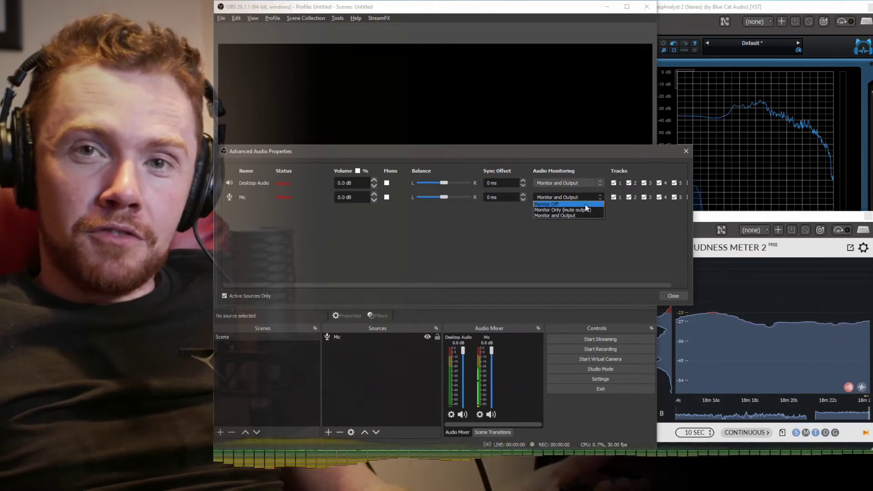
click(586, 205)
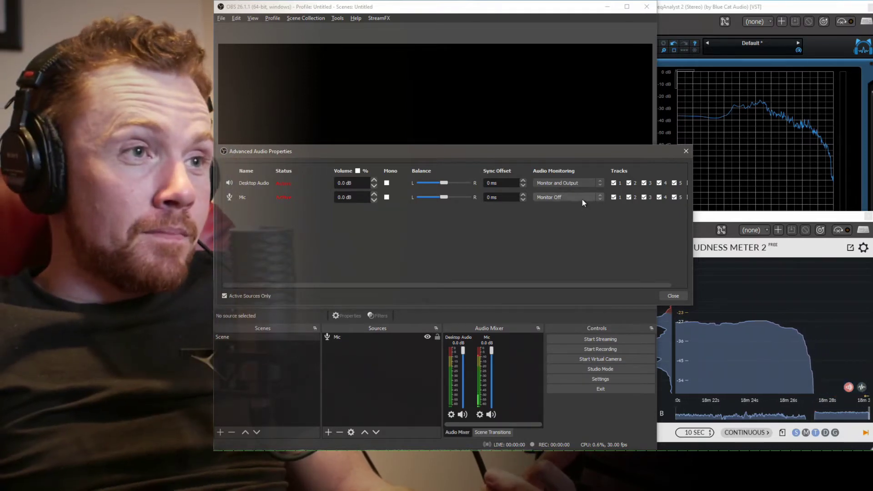
Step: Try Monitor Only (mute output) for the Mic, set its audio monitoring back to Monitor and Output and close the properties
click(582, 199)
click(580, 211)
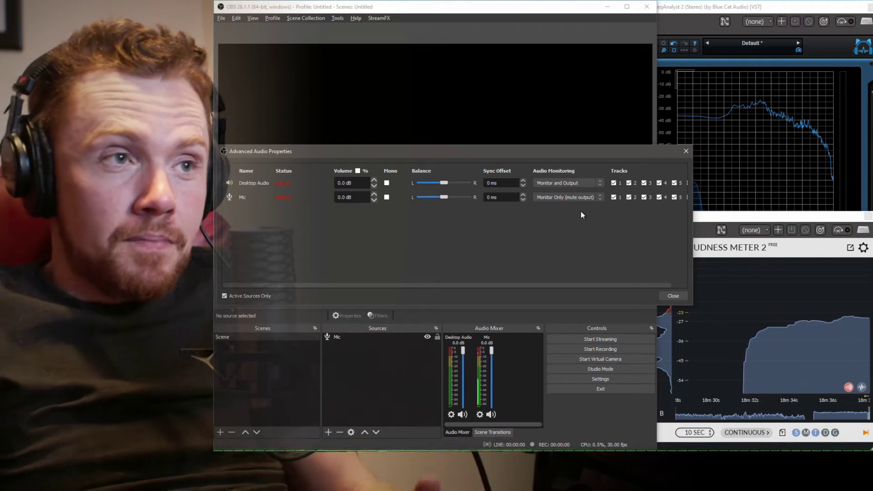
click(582, 199)
click(578, 213)
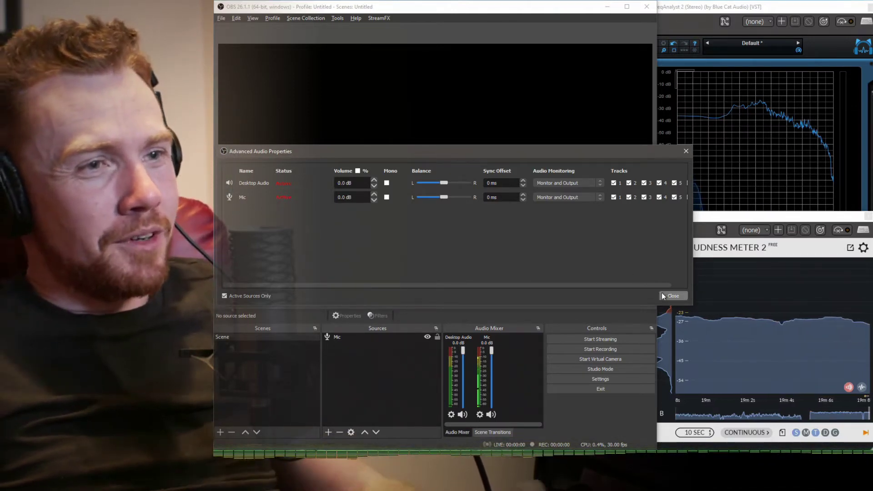
click(667, 293)
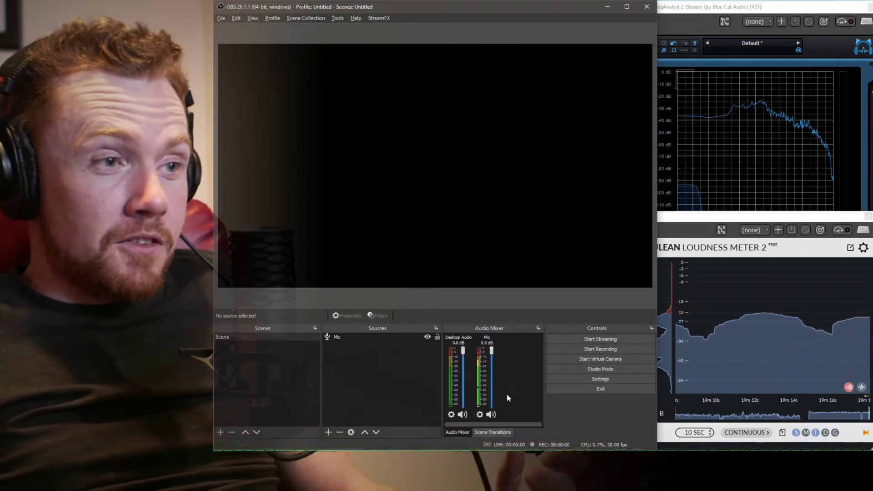
Step: Switch the audio mixer to the horizontal layout and back to the vertical layout
click(480, 414)
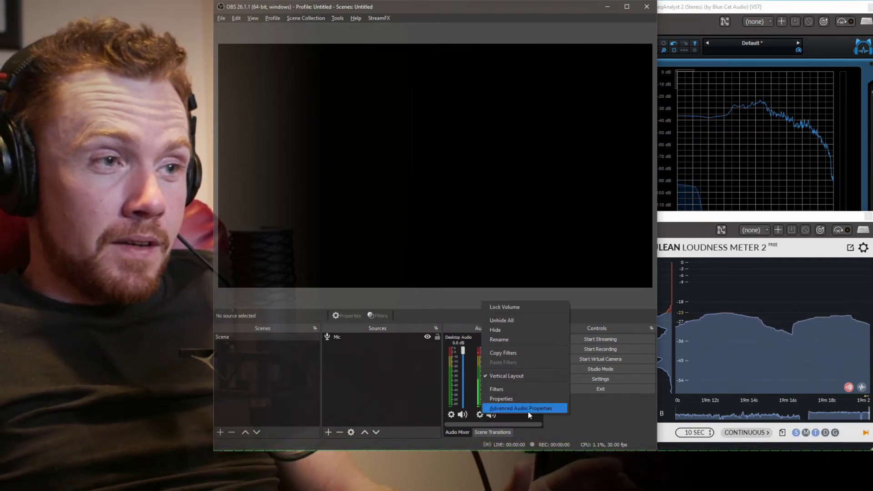
click(500, 377)
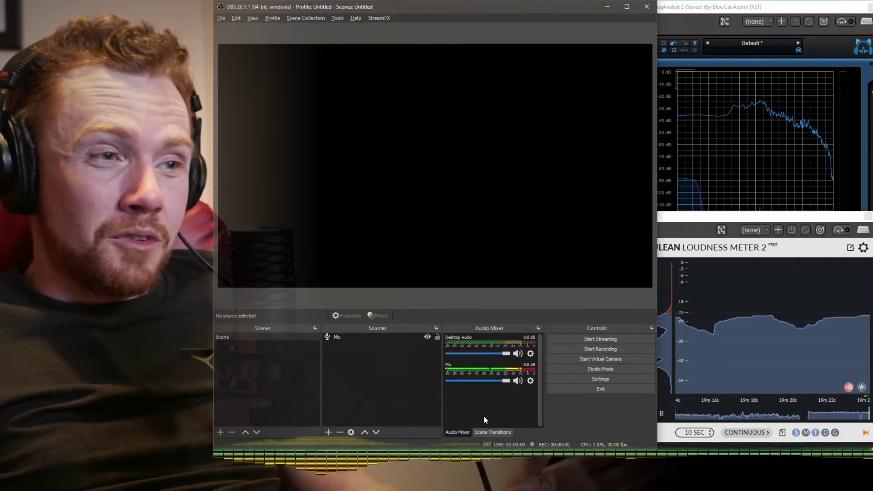
click(530, 381)
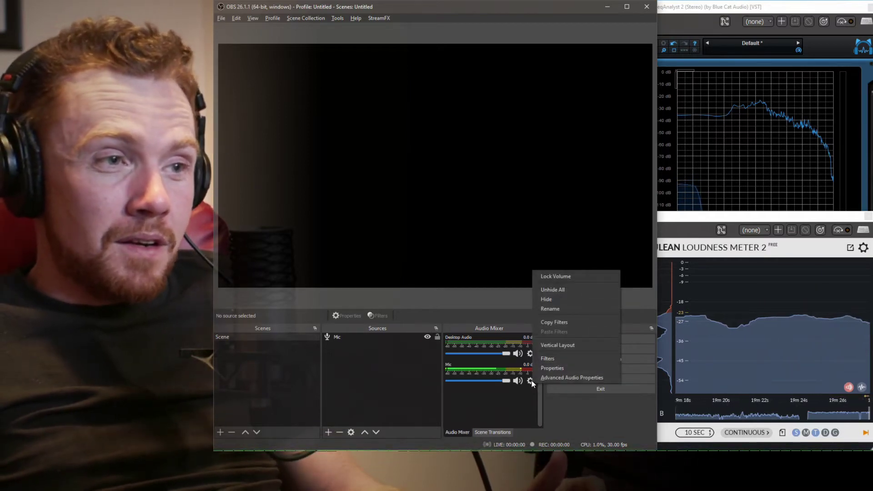
click(545, 345)
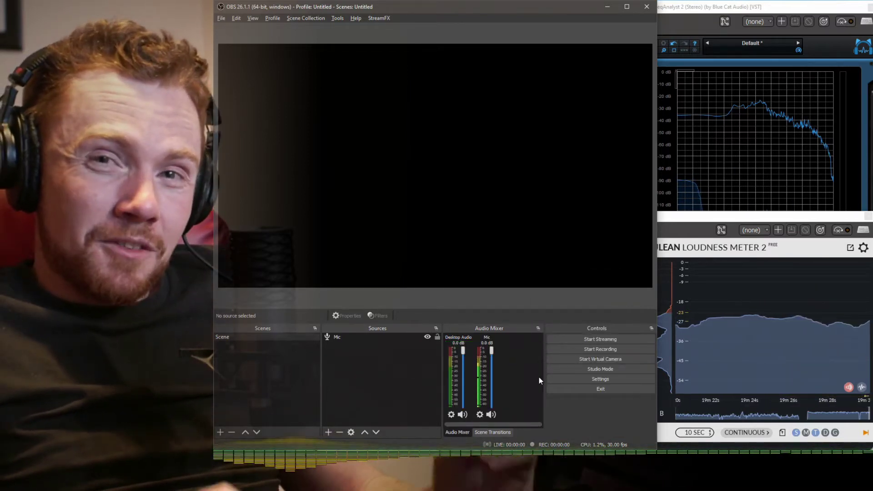
Step: Add a Rematrix audio filter to the Mic, keeping the default name
click(479, 414)
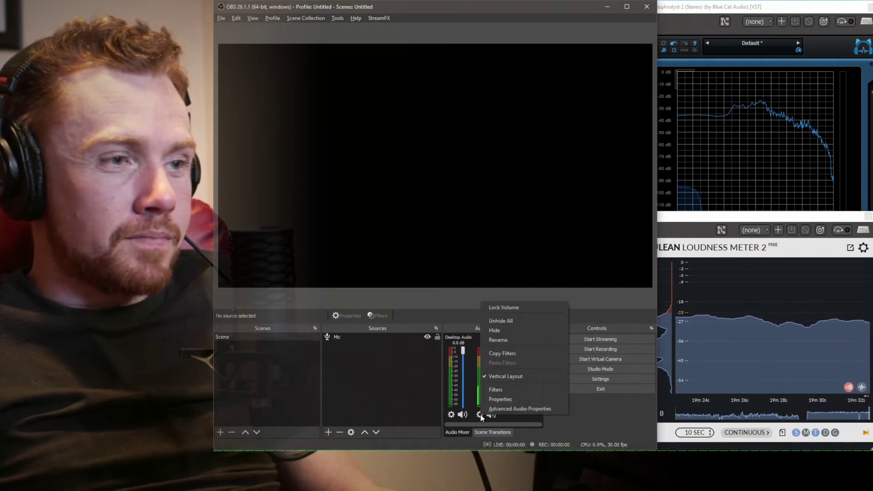
click(506, 390)
drag(562, 389, 548, 286)
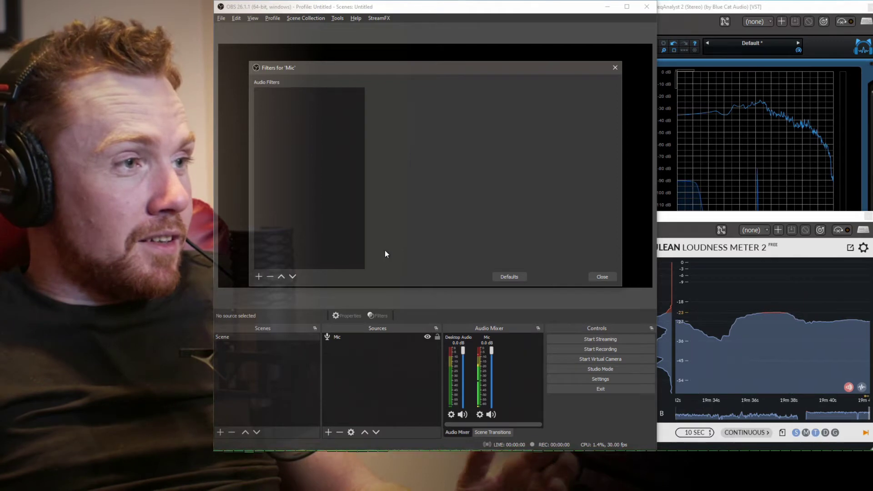
click(259, 277)
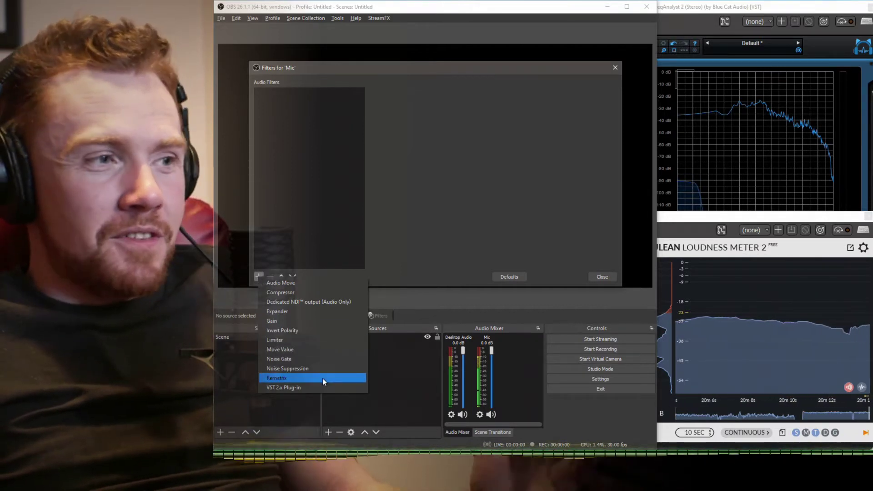
click(323, 379)
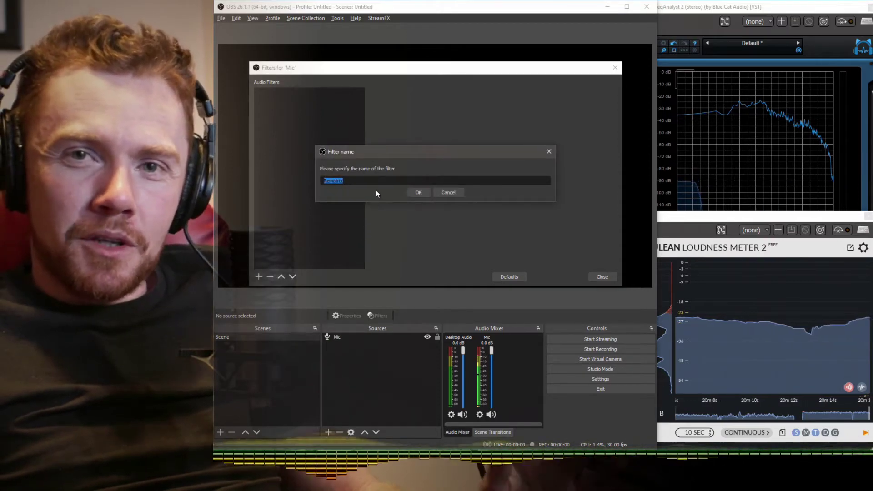
click(418, 193)
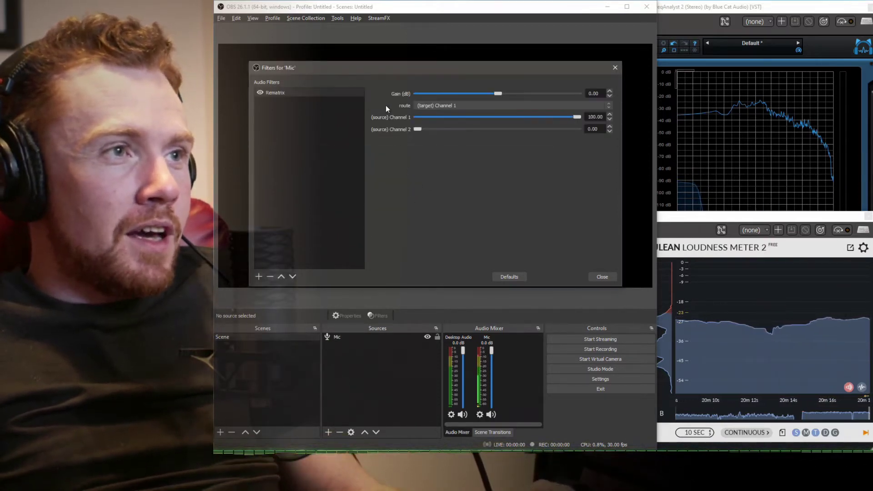
Step: Route target Channel 2 in the Rematrix filter with source Channel 1 at 100.00 and source Channel 2 at 0.00, and close the filters
click(448, 105)
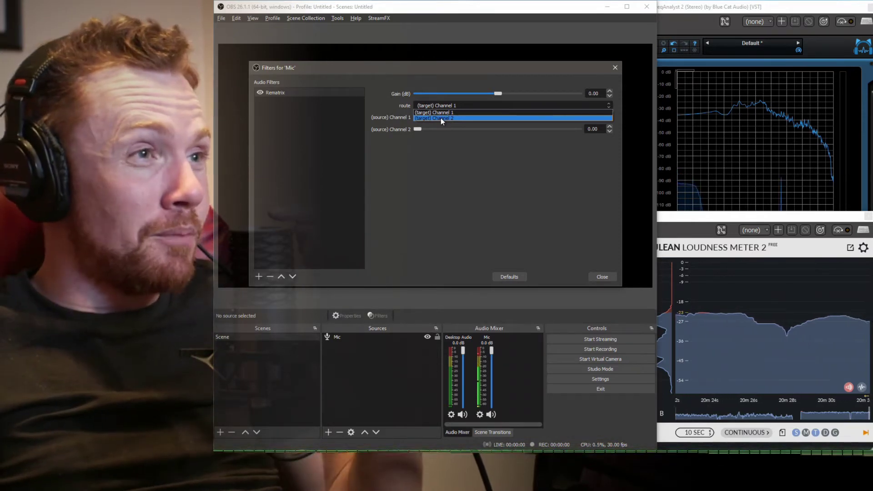
click(440, 119)
drag(424, 116, 383, 130)
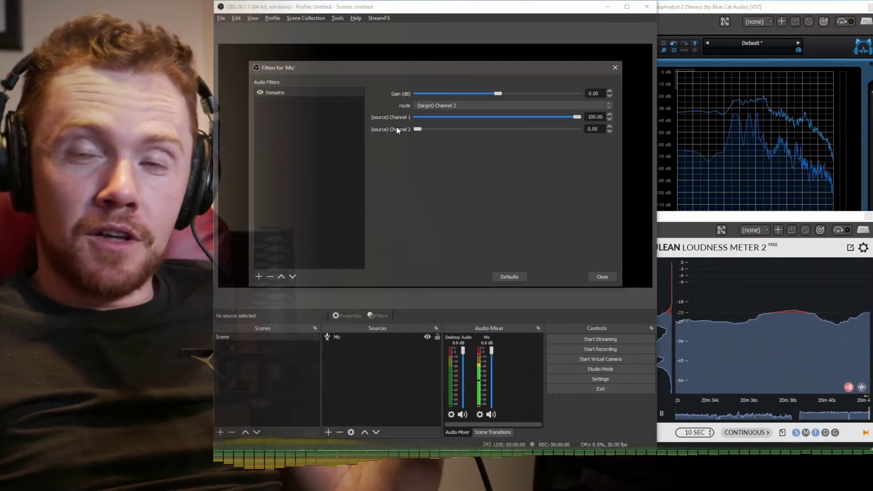
click(432, 105)
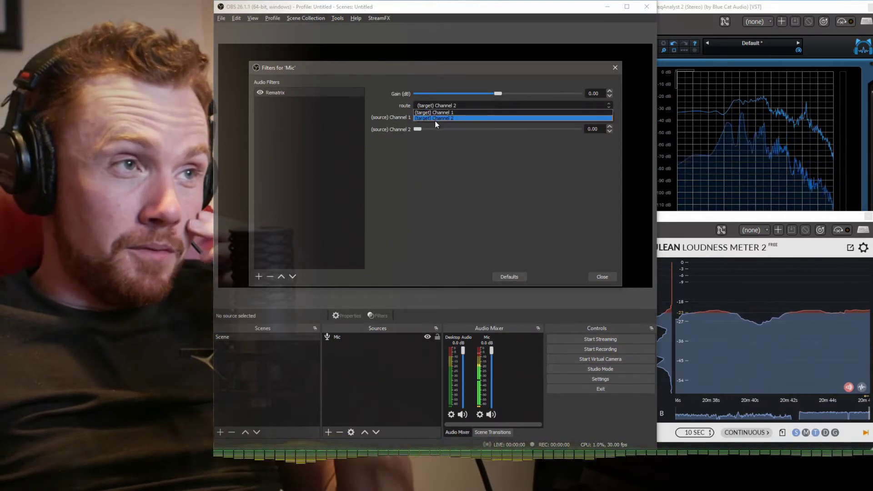
click(435, 119)
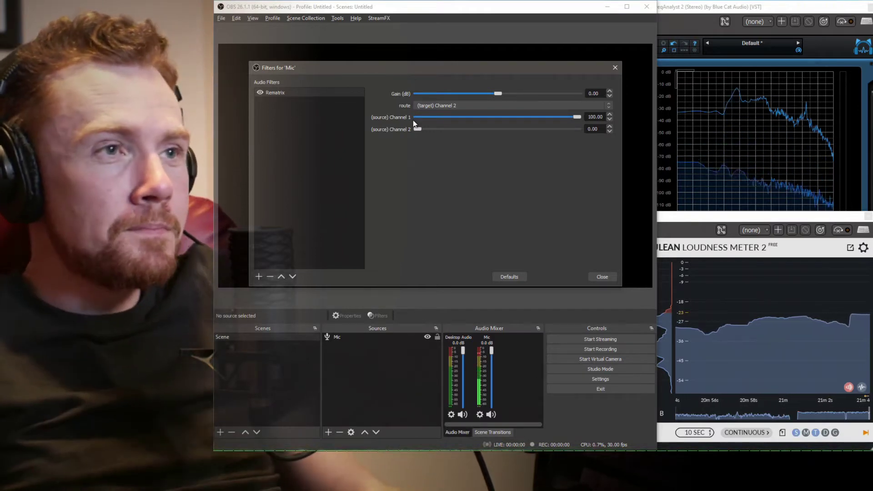
click(601, 275)
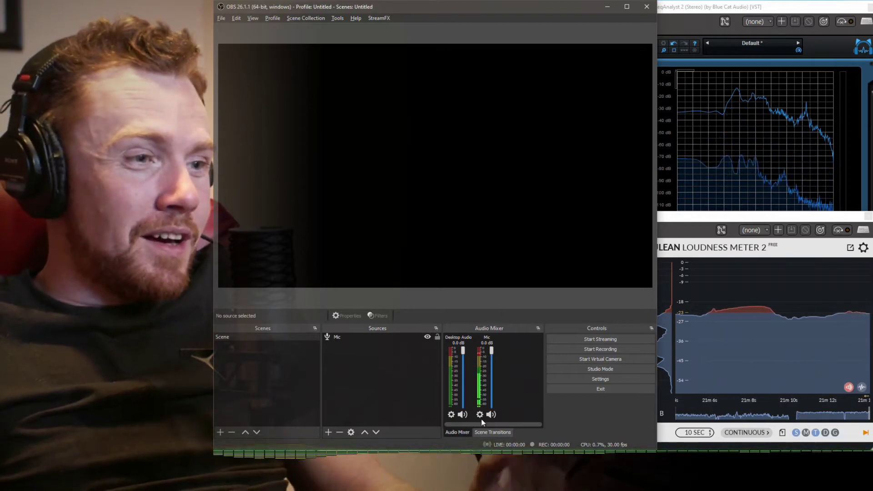
Step: Examine the mic signal in the frequency analyser and the Youlean Loudness Meter, and return to OBS
mouse_move(477, 455)
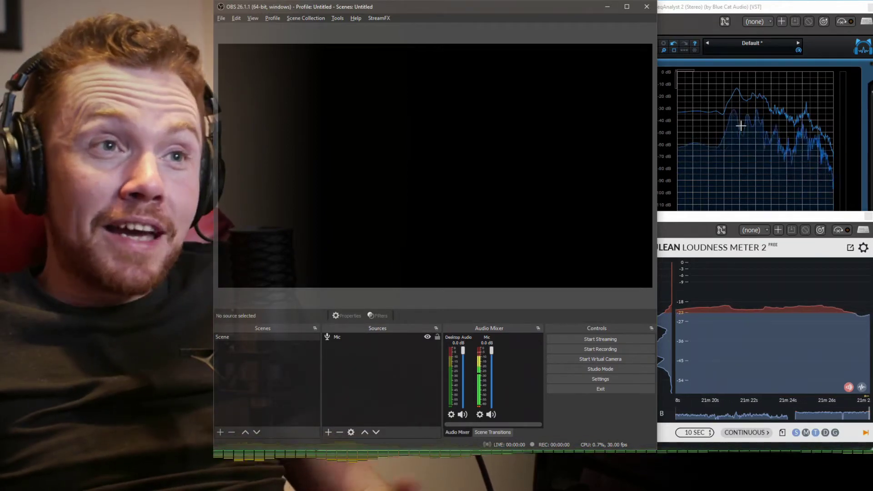
mouse_move(778, 299)
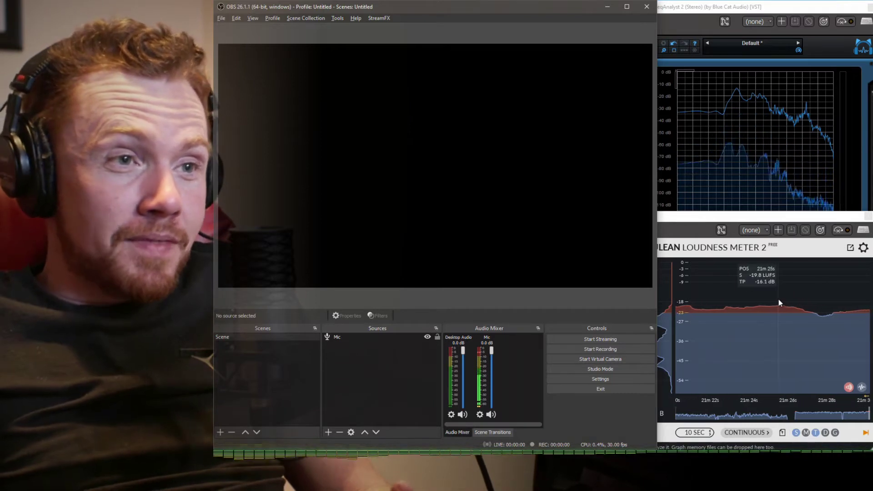
click(673, 227)
mouse_move(710, 329)
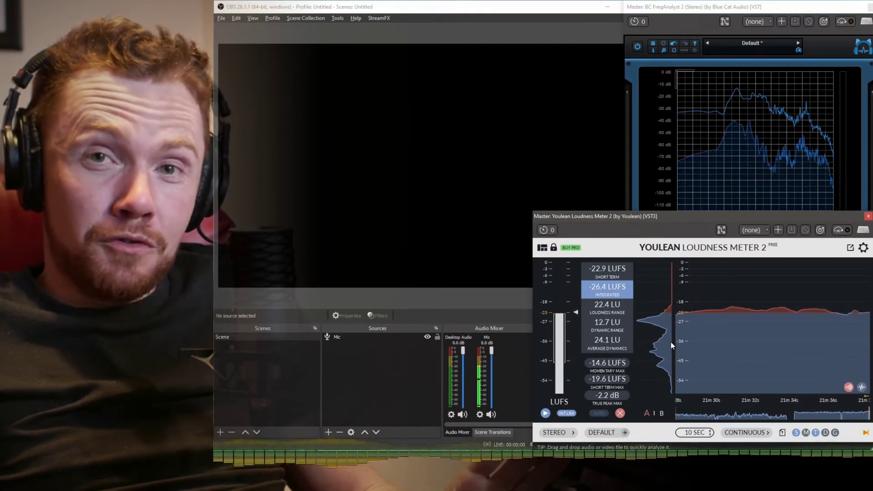
mouse_move(690, 346)
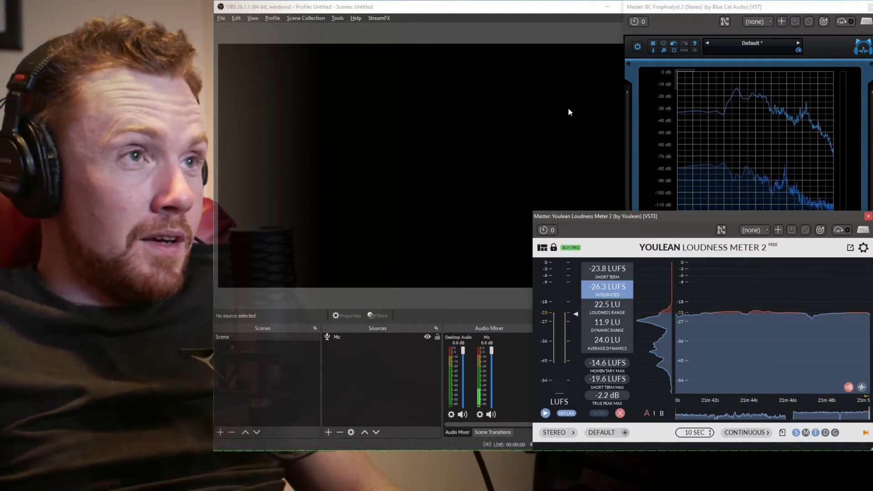
click(515, 22)
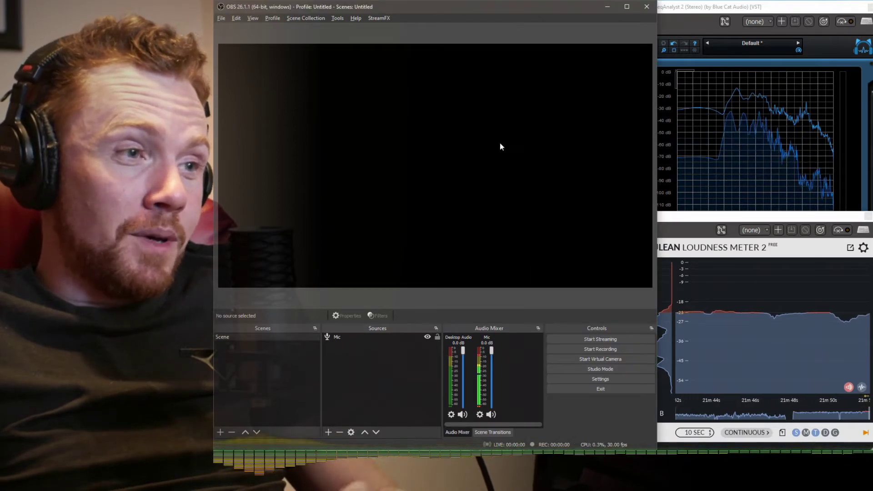
Step: Reopen the Mic's filters, set source Channel 1 to 100.00 for target Channel 2 in Rematrix, and switch the route to target Channel 1
click(479, 414)
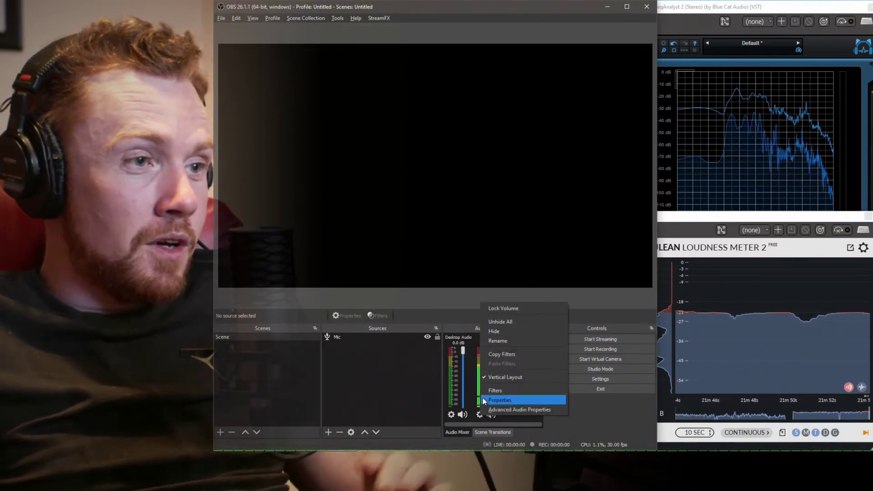
click(497, 398)
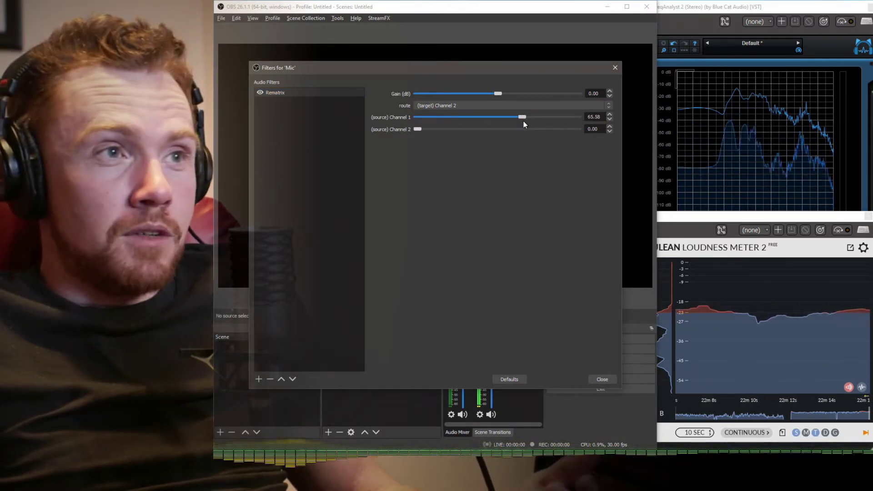
drag(522, 117, 611, 115)
click(569, 106)
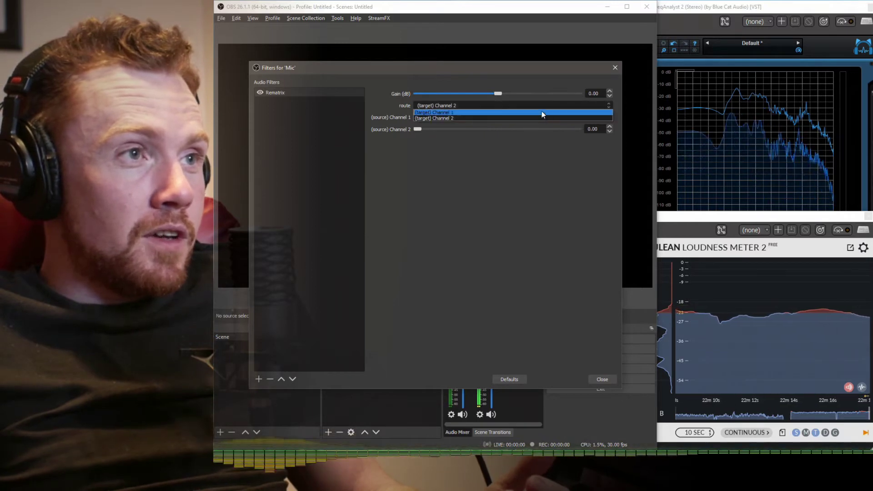
click(545, 112)
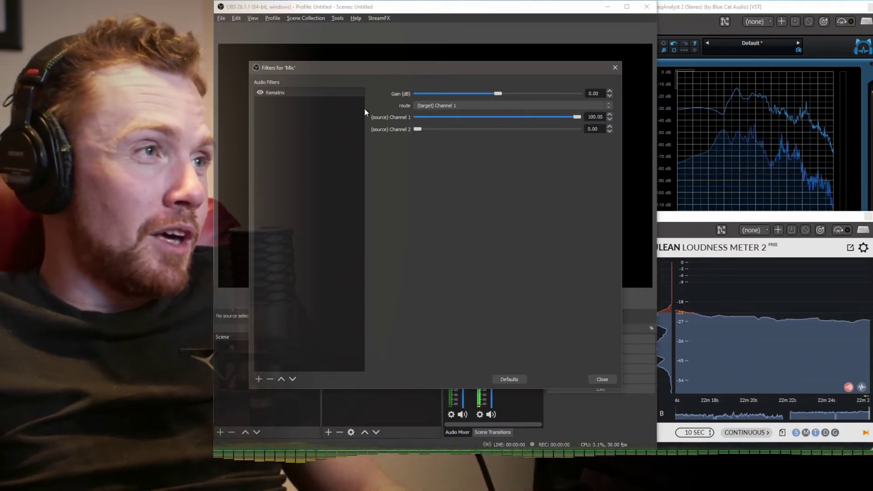
Step: Add a Noise Gate audio filter to the Mic, keeping the default name
click(258, 379)
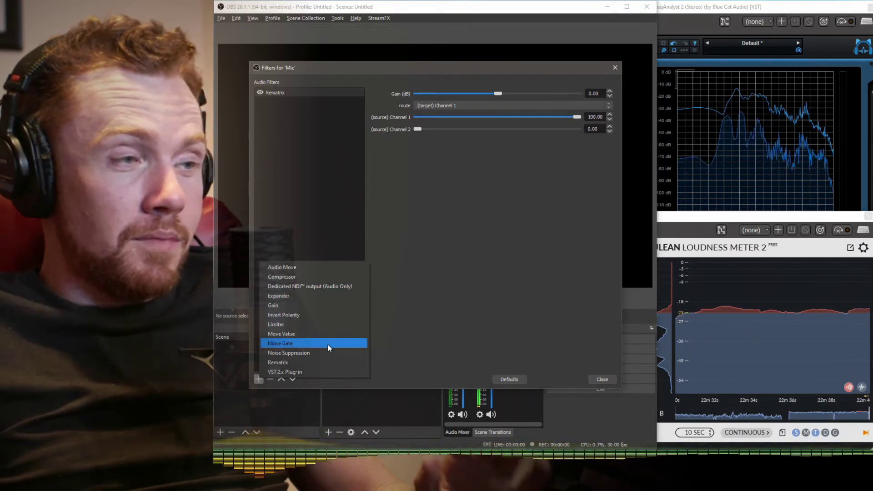
click(329, 343)
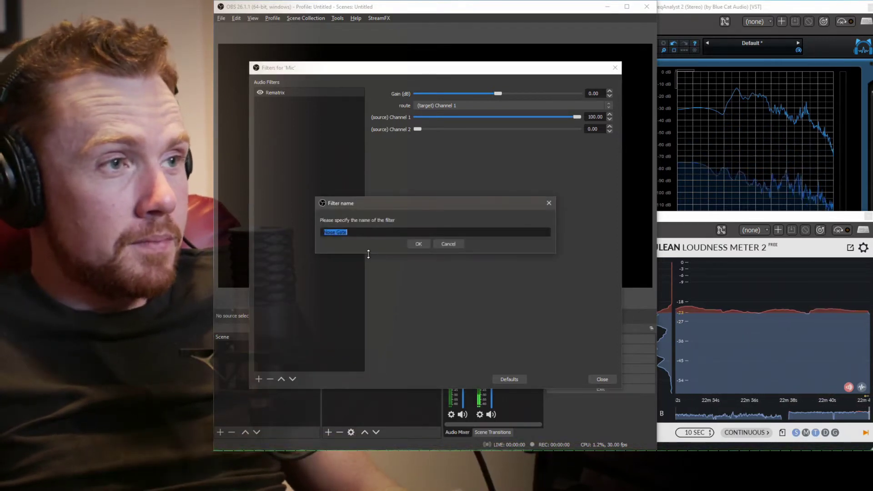
click(418, 245)
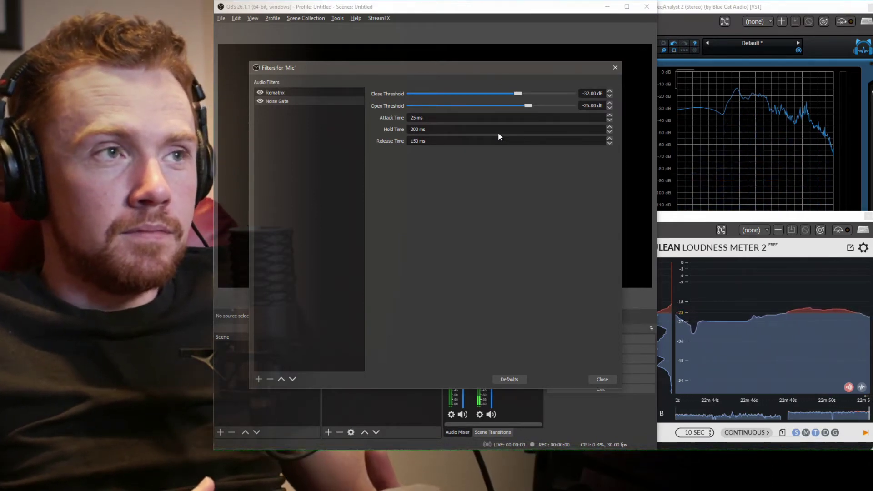
Step: Turn the Noise Gate off and on again to compare the background noise with and without it
click(261, 101)
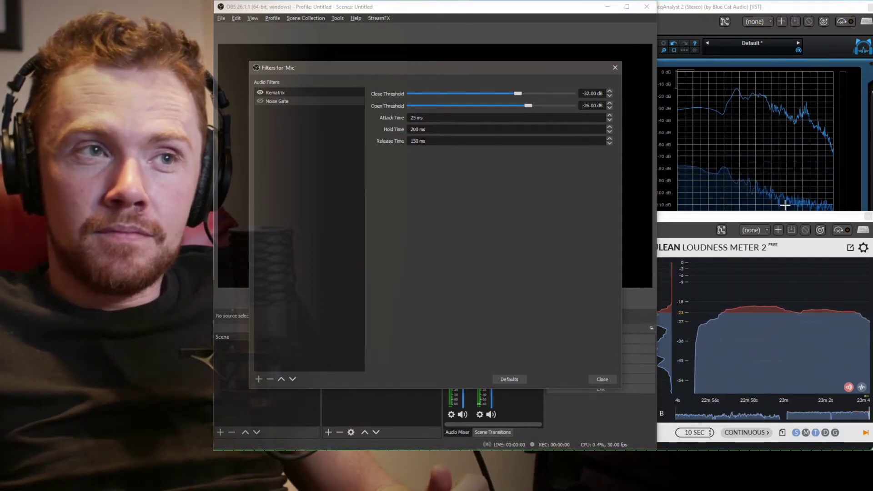
click(260, 102)
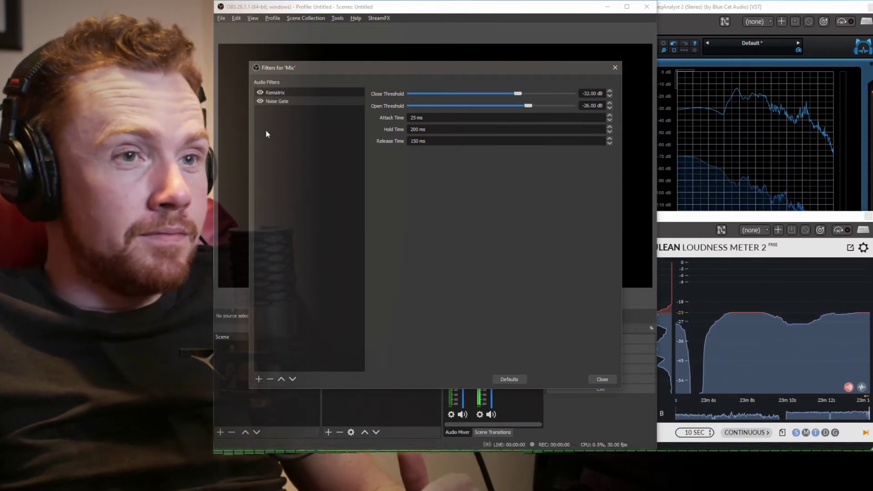
mouse_move(694, 380)
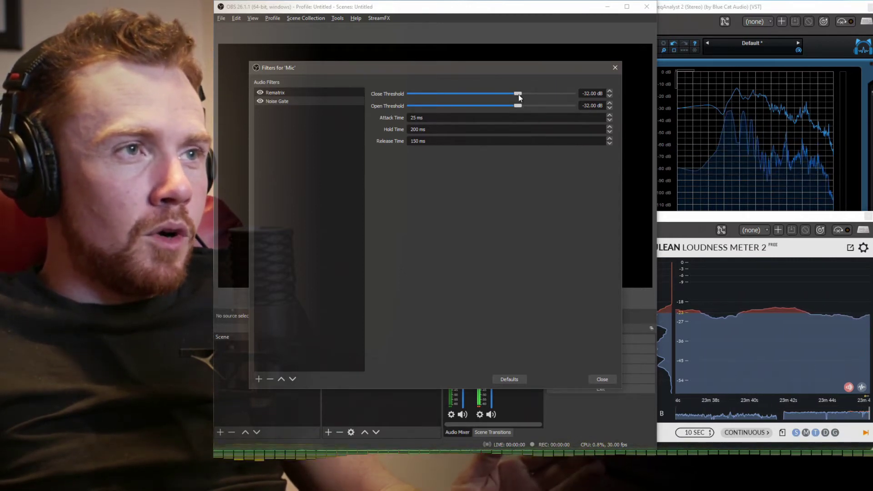
Step: Try the Noise Gate with a close threshold of -74 dB and an open threshold of -27 dB
mouse_move(518, 105)
mouse_down()
mouse_move(570, 102)
mouse_move(516, 110)
mouse_up()
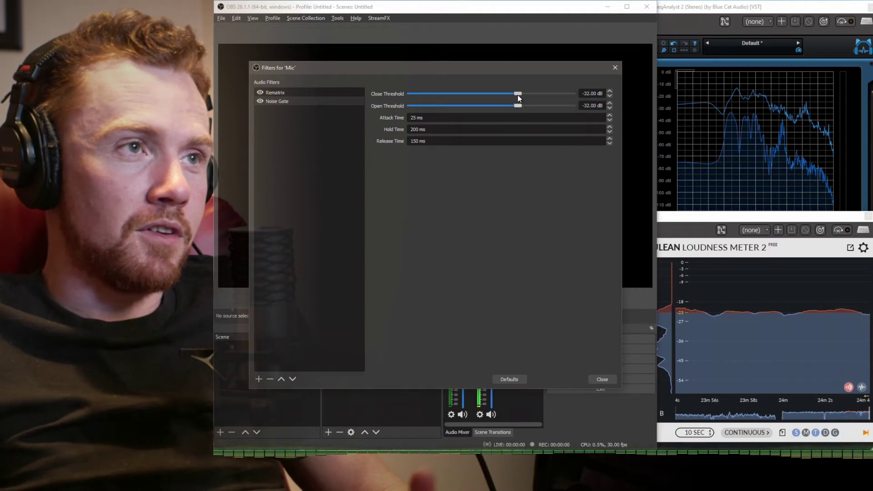
drag(519, 95, 447, 97)
drag(518, 106, 587, 106)
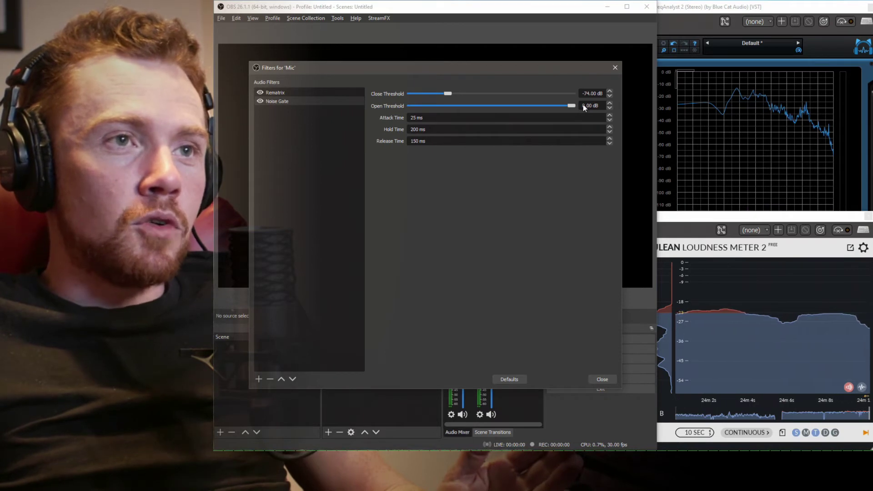
drag(547, 109, 526, 114)
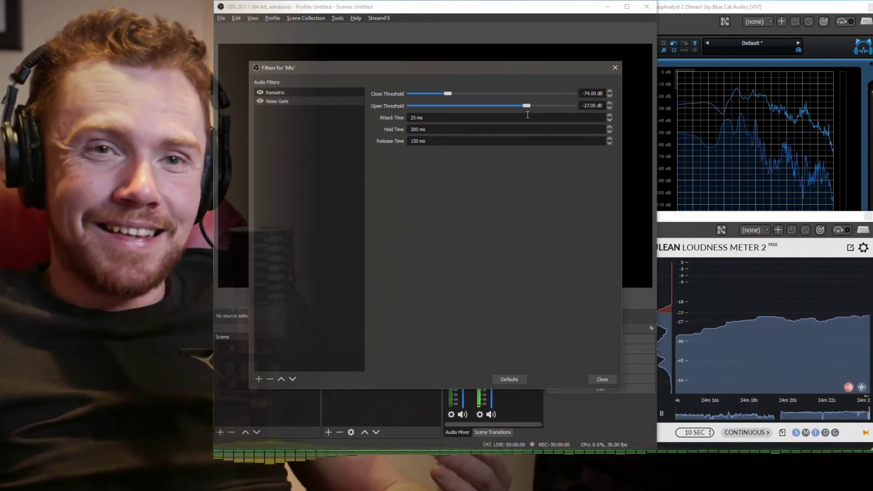
Step: Set the Noise Gate's close threshold to -57 dB and its open threshold to -35 dB
drag(447, 94, 485, 98)
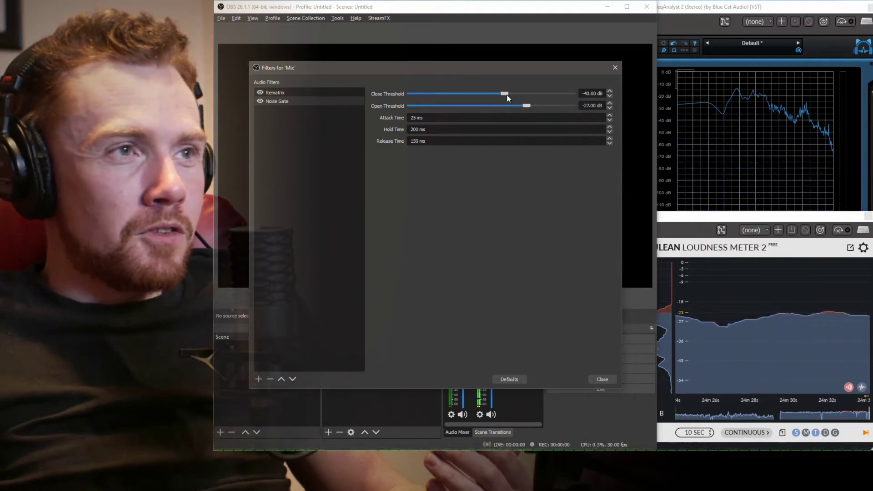
mouse_move(509, 93)
mouse_down()
mouse_move(522, 108)
mouse_move(513, 109)
mouse_up()
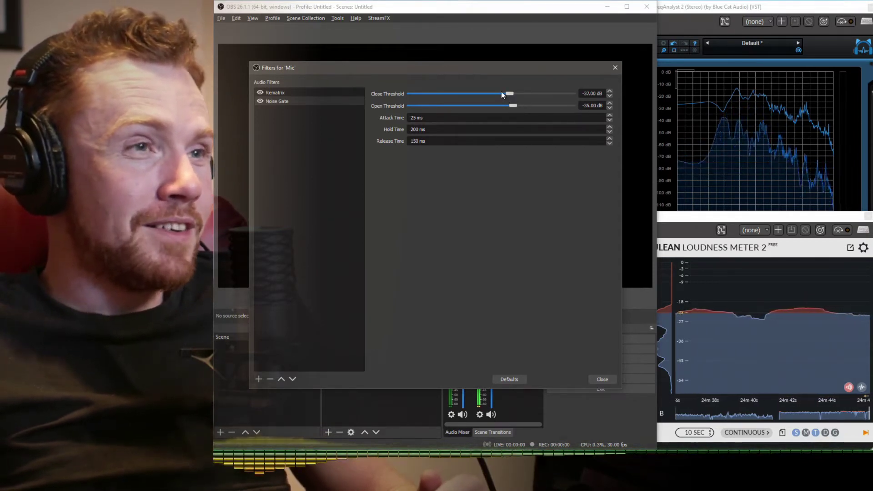
drag(508, 95, 492, 97)
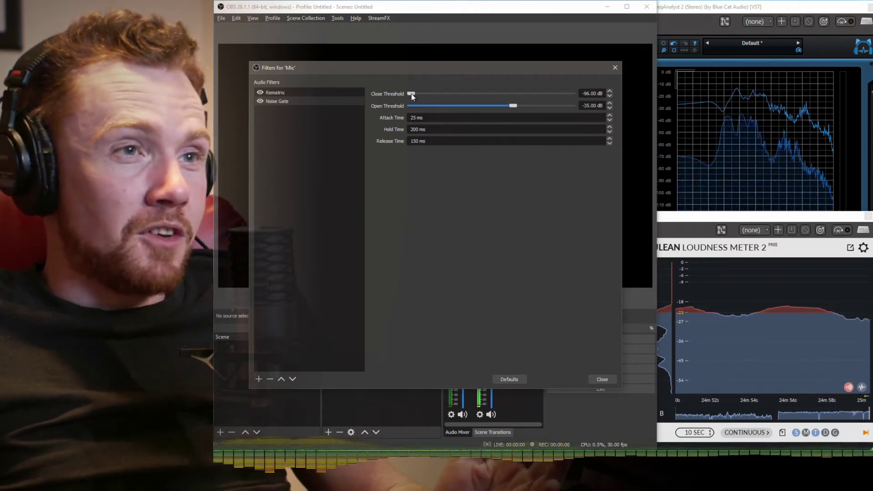
drag(411, 94, 447, 98)
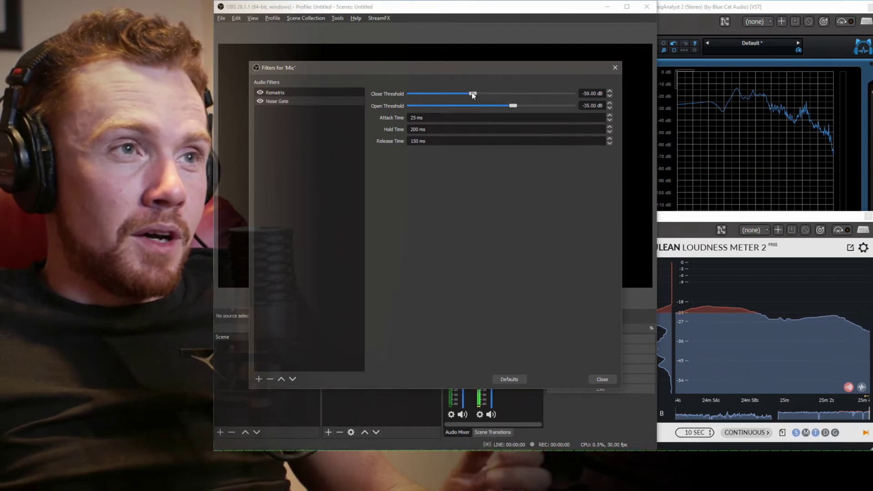
drag(472, 94, 475, 96)
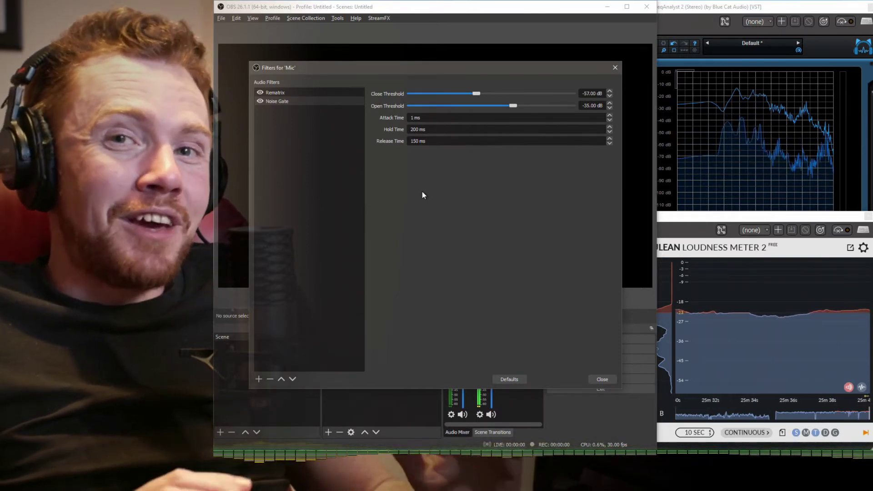
Step: Try Noise Gate attack times of 500 ms and 50 ms, and set the attack time to 25 ms
key(ctrl+a)
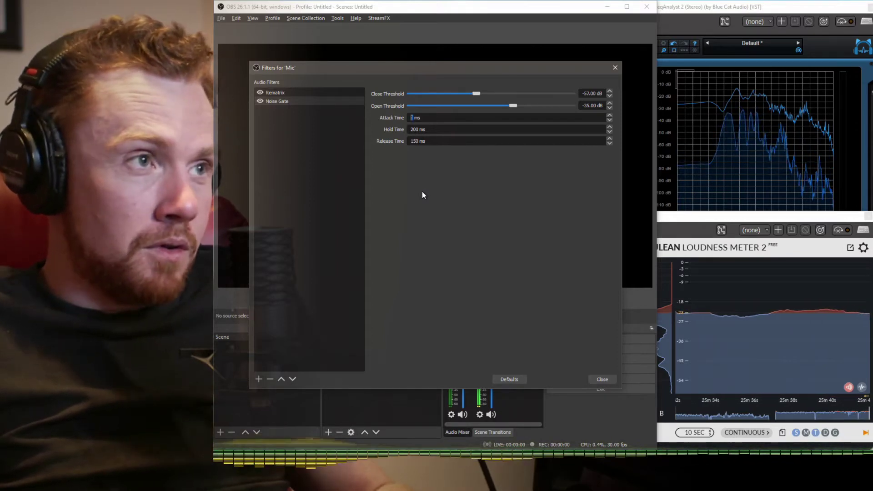
text(500)
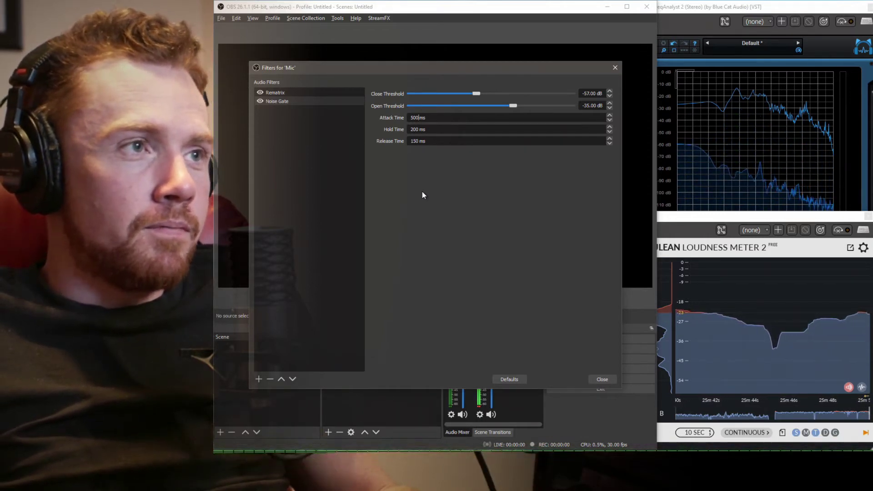
key(BackSpace)
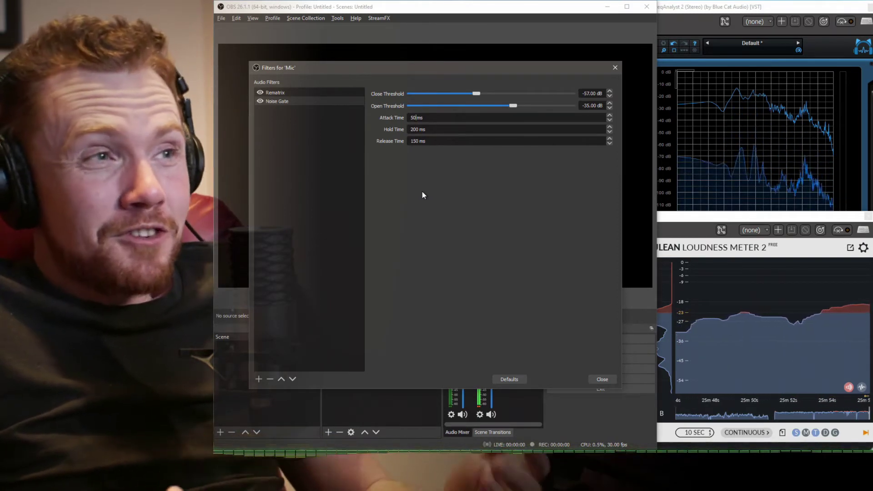
key(ctrl+a)
text(25)
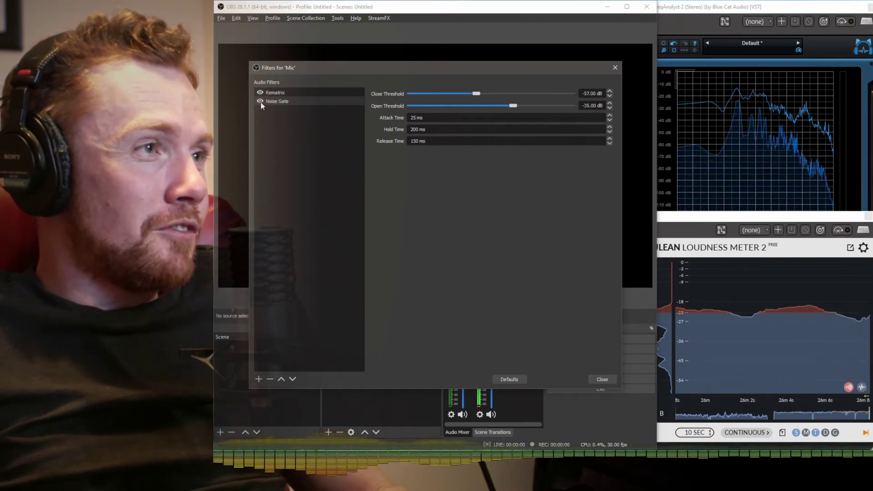
Step: Disable the Noise Gate and add an Expander audio filter to the Mic, keeping the default name
click(260, 101)
click(258, 381)
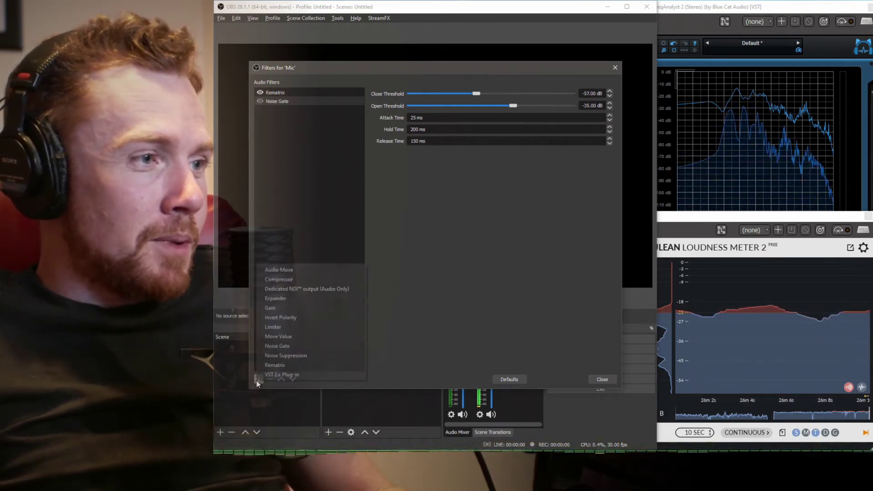
click(286, 299)
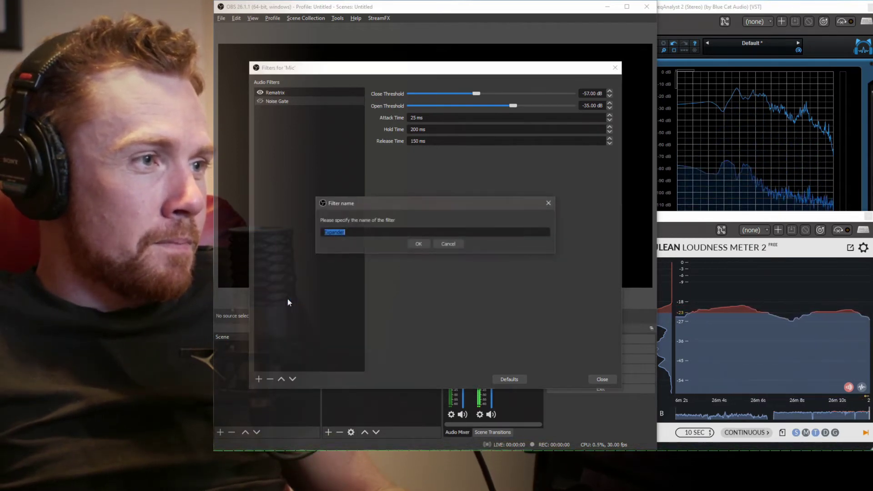
click(416, 243)
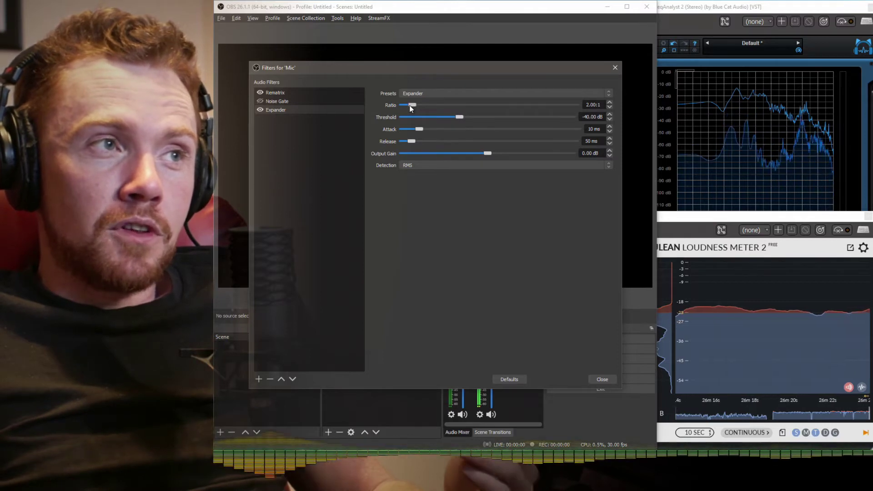
Step: Try high and low Expander ratios, set the ratio to 2.20:1, and change the detection to Peak
drag(410, 107, 414, 106)
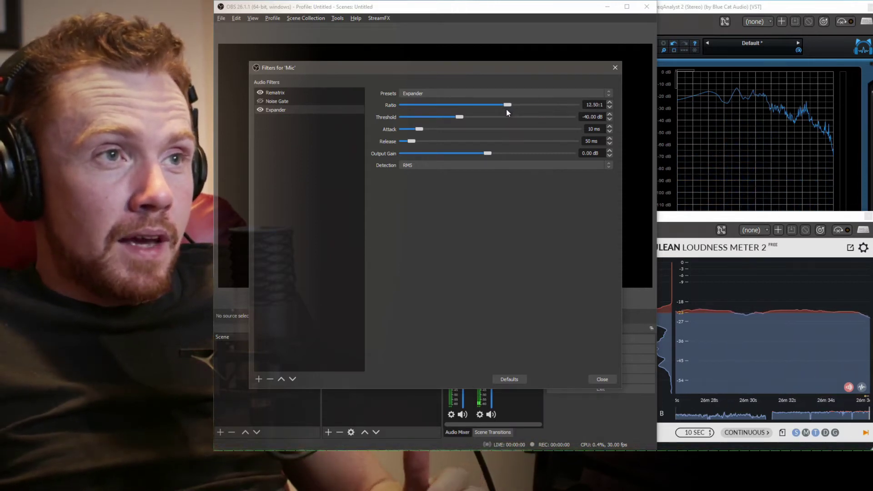
drag(507, 109, 411, 122)
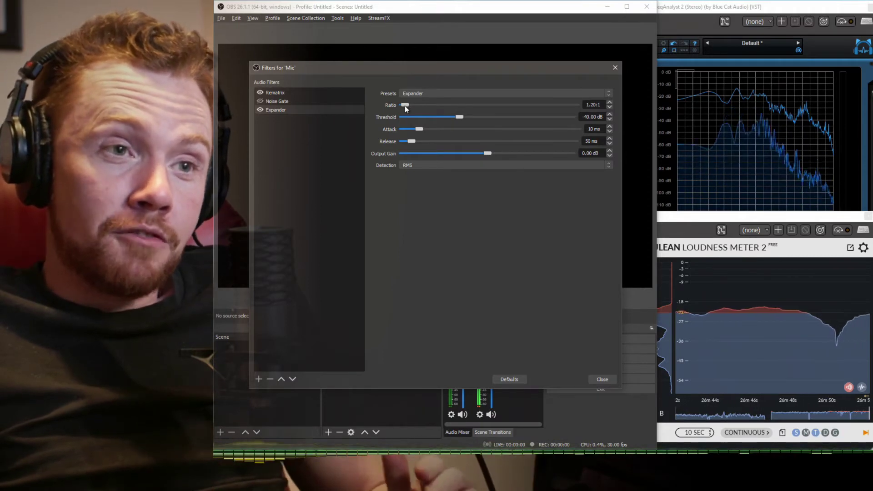
drag(405, 106, 413, 105)
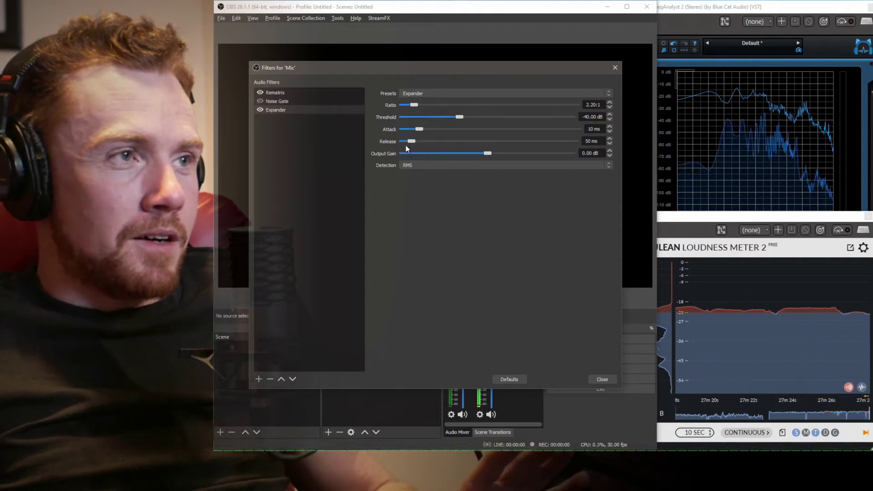
click(409, 168)
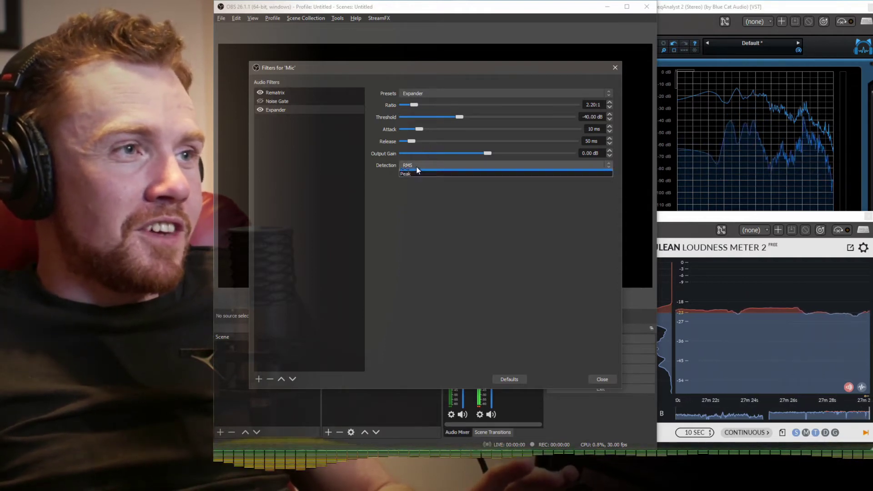
click(416, 177)
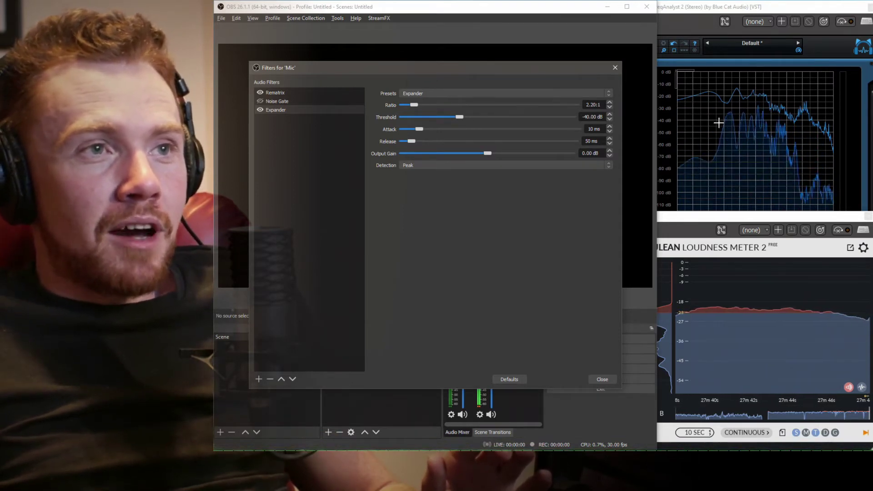
Step: Set the Expander's threshold to -36.10 dB and its detection to RMS, with the filters window shortened to uncover the audio mixer
mouse_move(709, 314)
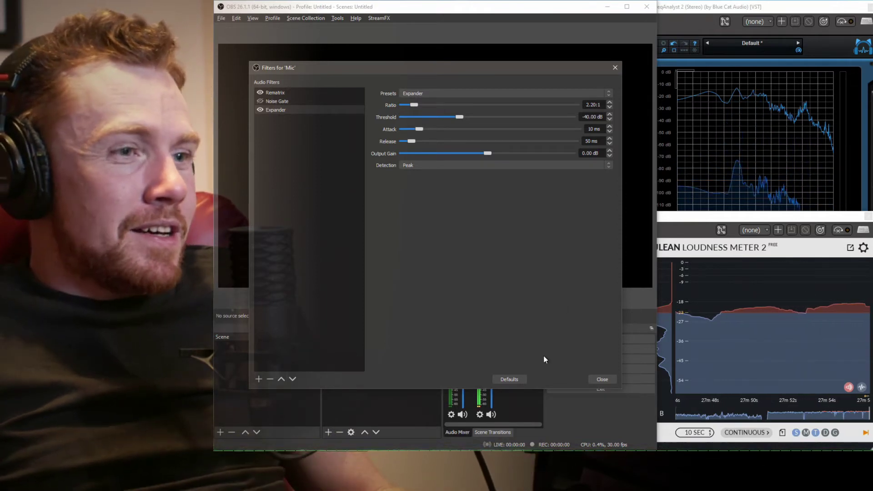
drag(538, 389, 538, 295)
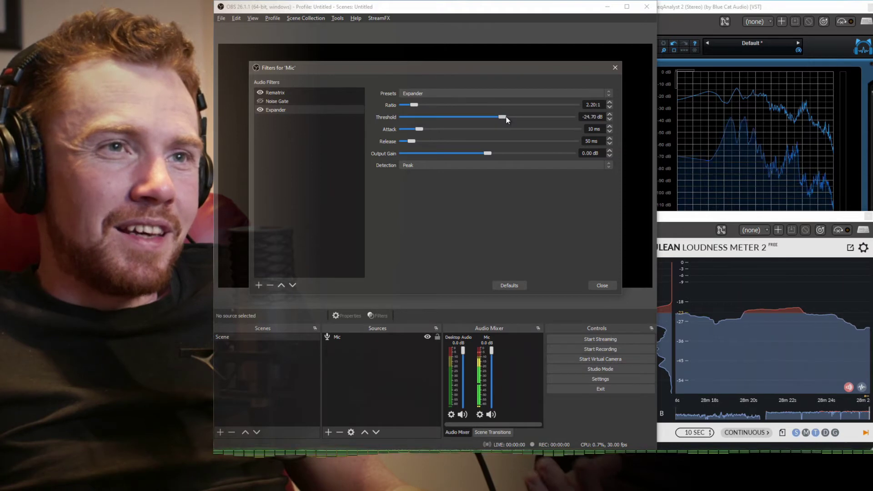
drag(507, 120, 490, 120)
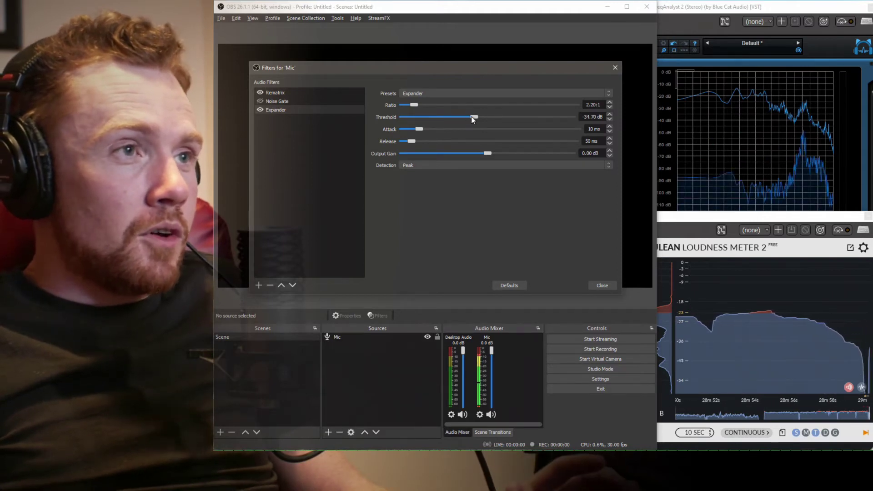
drag(478, 118, 475, 117)
click(460, 166)
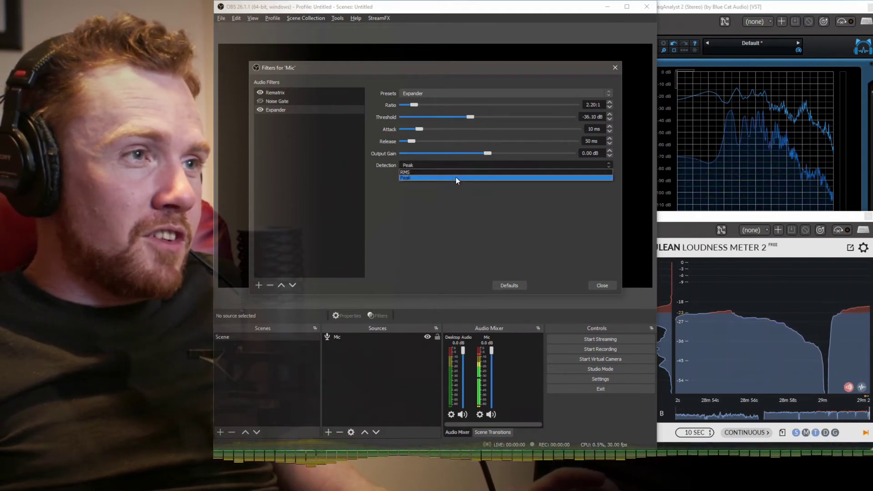
click(456, 172)
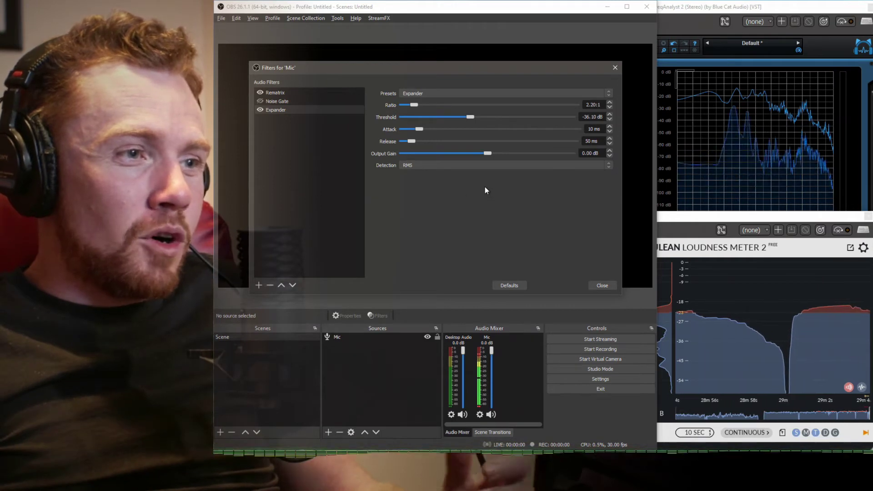
Step: Set the Expander's threshold to -39.30 dB and add a Compressor audio filter to the Mic, keeping the default name
drag(465, 119, 463, 120)
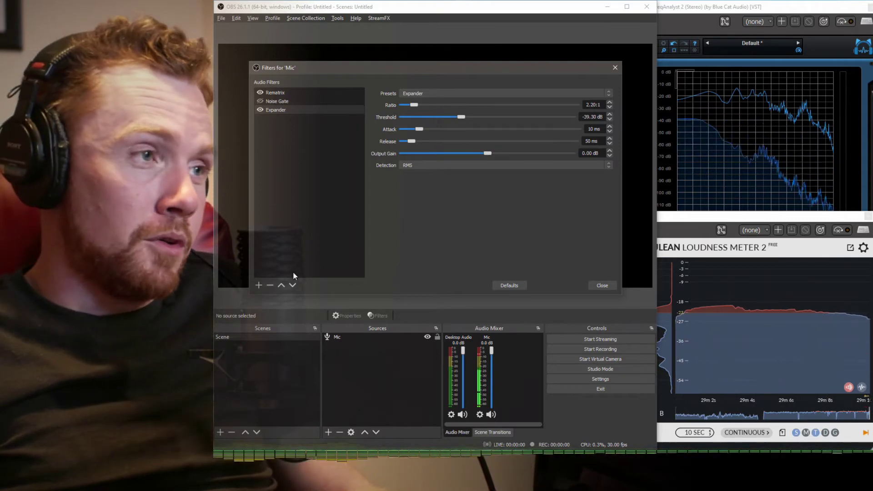
click(258, 285)
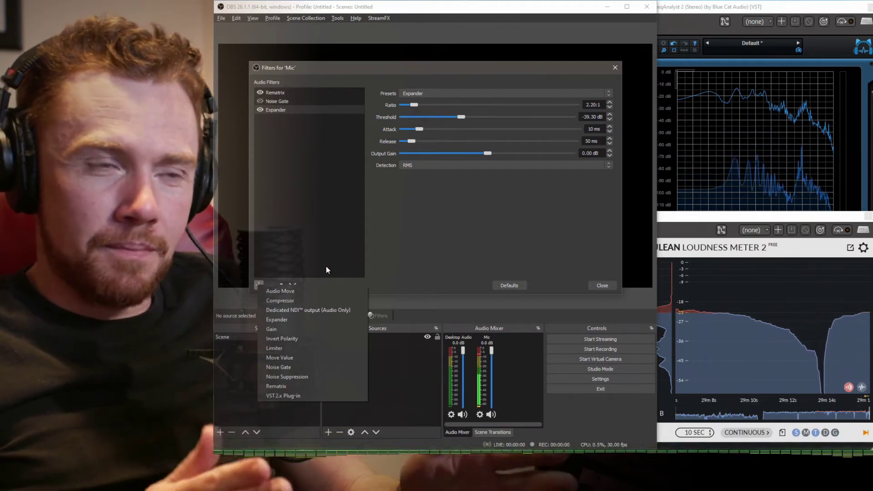
click(323, 303)
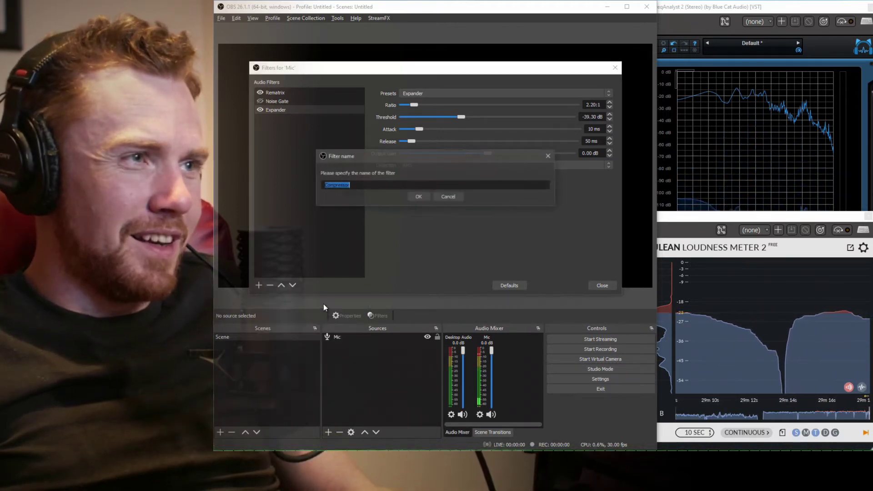
click(414, 200)
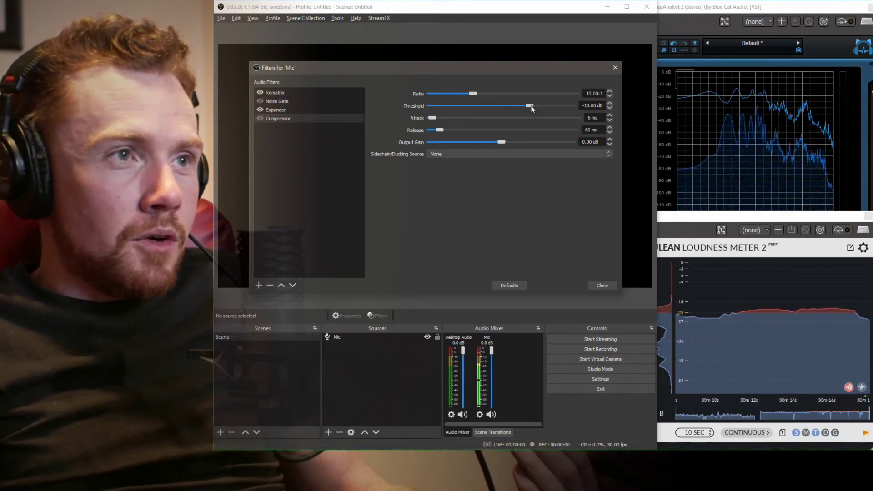
Step: Enable the Compressor with a threshold of -29.50 dB, a ratio of 4:1, and attack and release times of 1 ms
drag(505, 111, 505, 111)
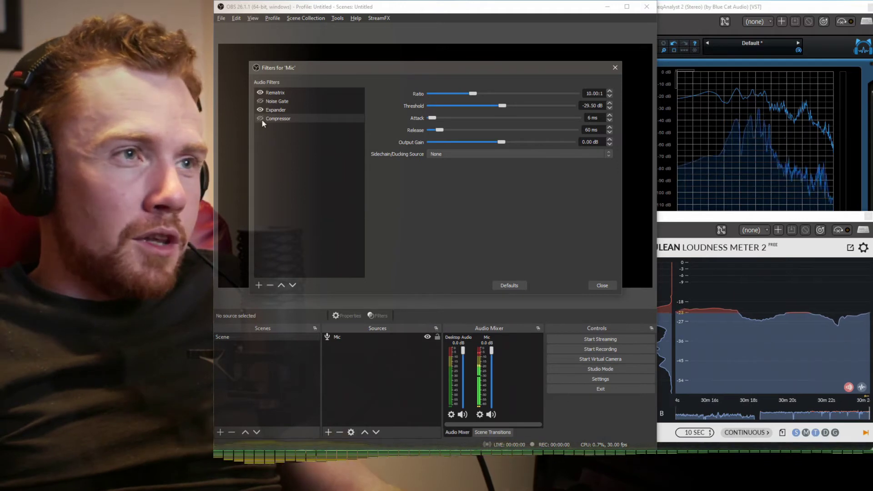
click(259, 118)
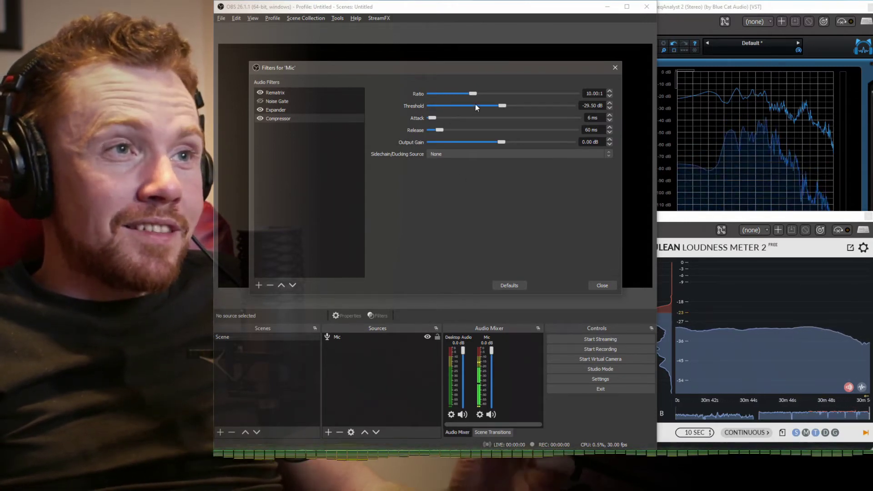
drag(473, 94, 467, 97)
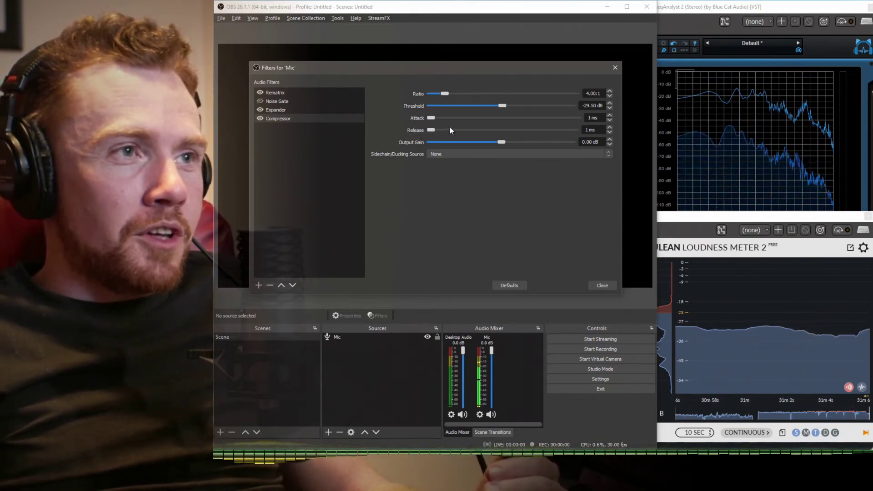
Step: Try a 23:1 Compressor ratio with 9.90 dB output gain, and settle on 7:1, attack 22 ms, release 173 ms and output gain 7 dB
drag(447, 95, 517, 97)
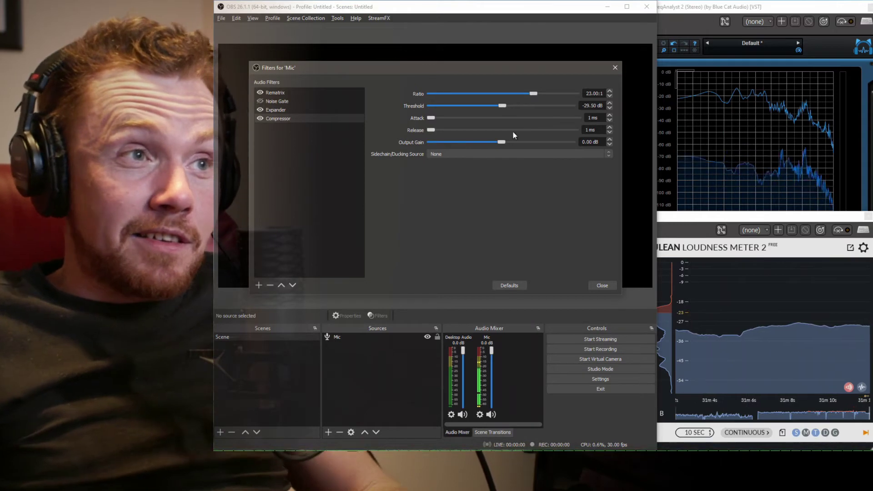
drag(500, 142, 520, 145)
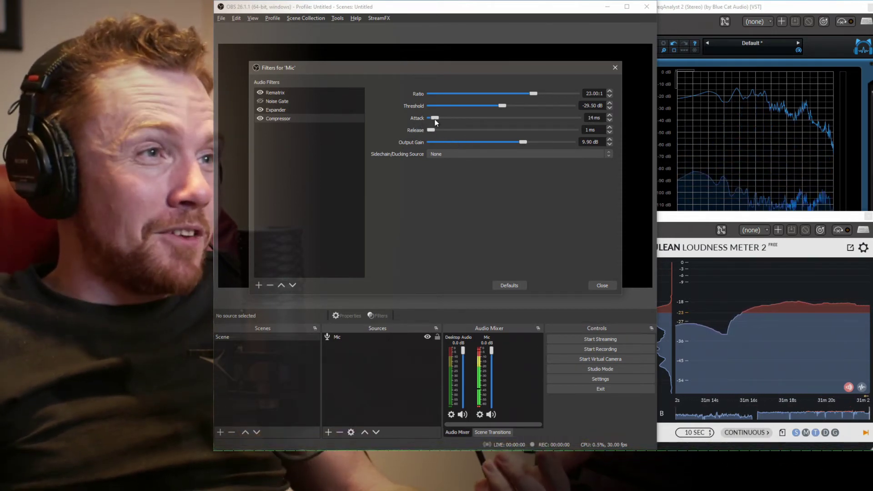
drag(431, 118, 435, 119)
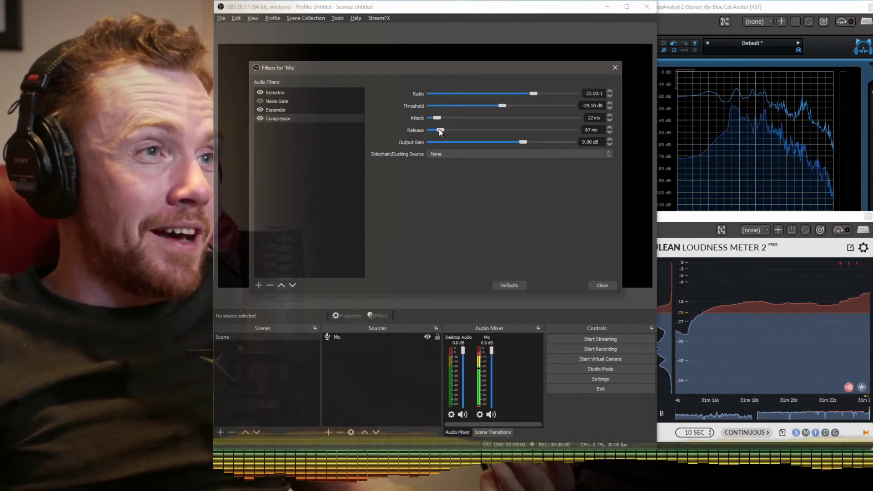
drag(453, 131, 455, 131)
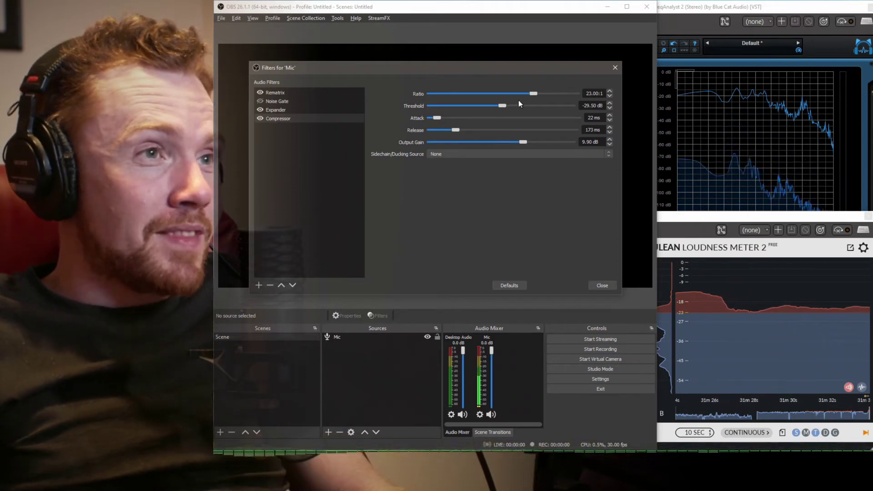
drag(533, 94, 465, 102)
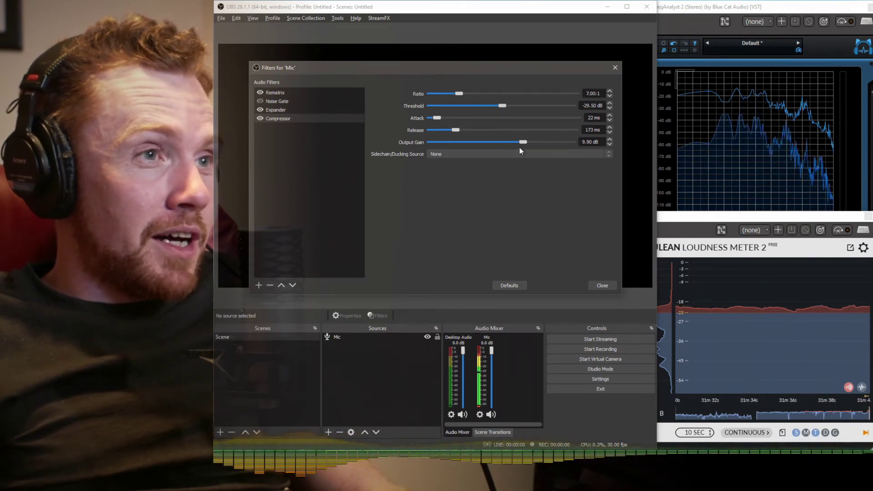
drag(519, 149, 512, 145)
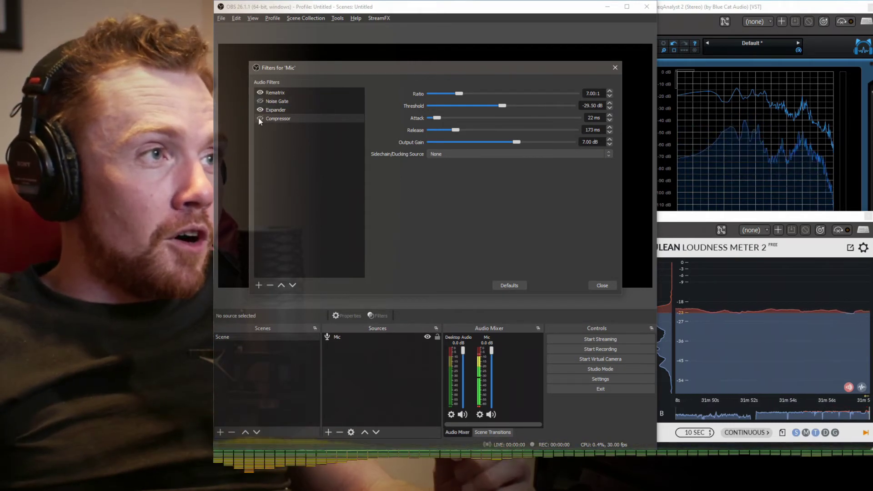
Step: Compare the Mic's level with the Compressor disabled and enabled, leaving the filter enabled
click(260, 118)
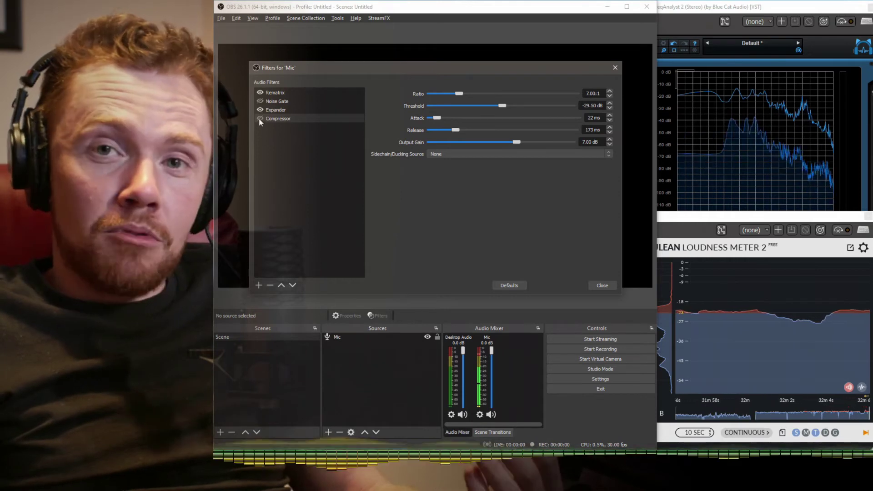
click(260, 119)
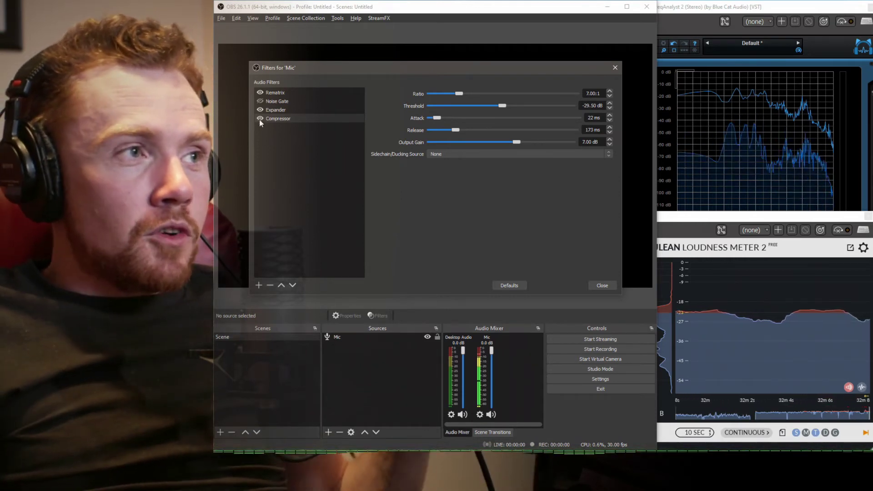
click(260, 119)
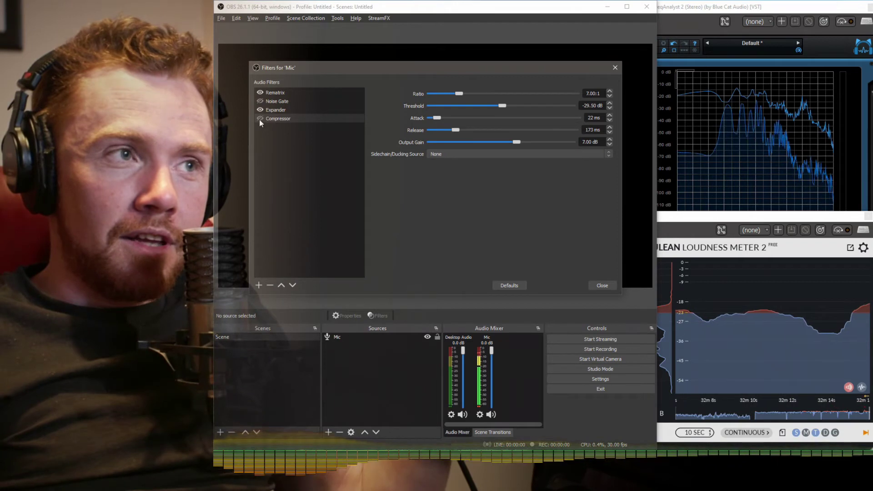
click(260, 119)
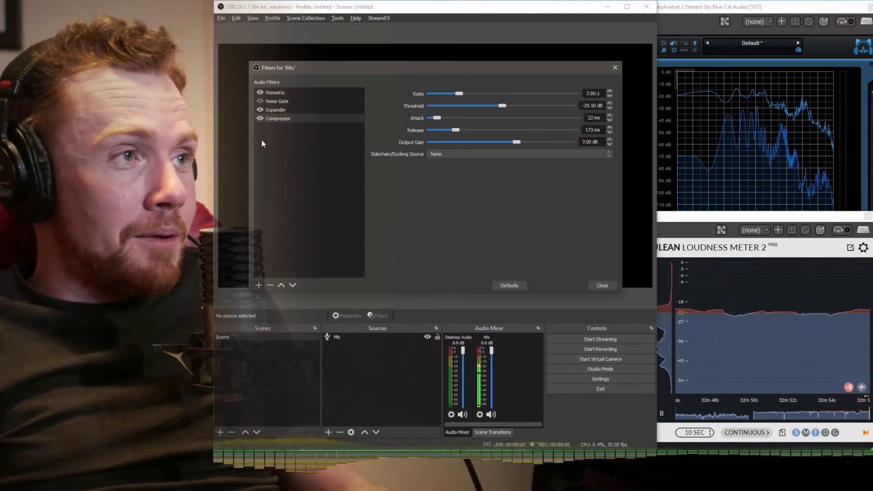
Step: Add a VST 2.x Plug-in audio filter named EQ to the Mic
click(259, 285)
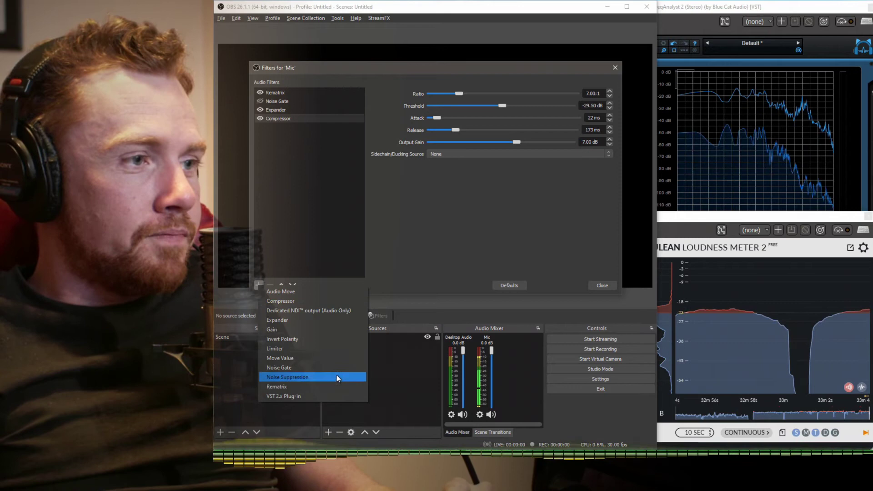
click(335, 396)
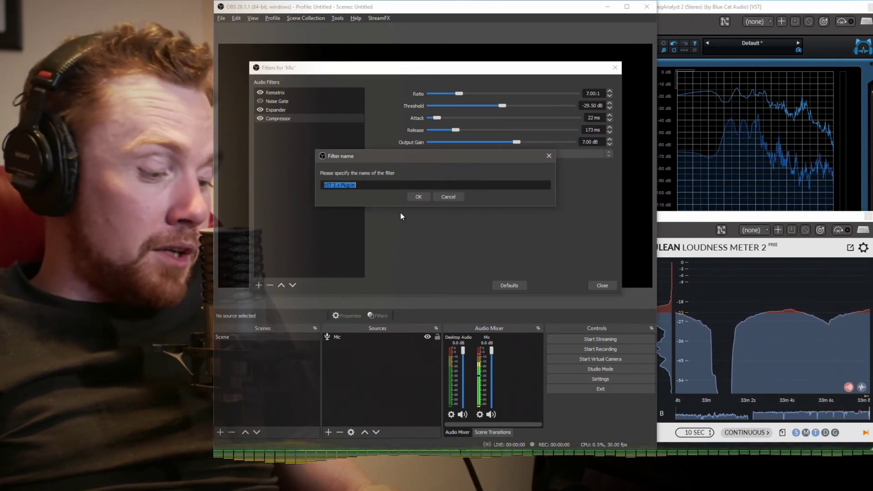
text(EQ)
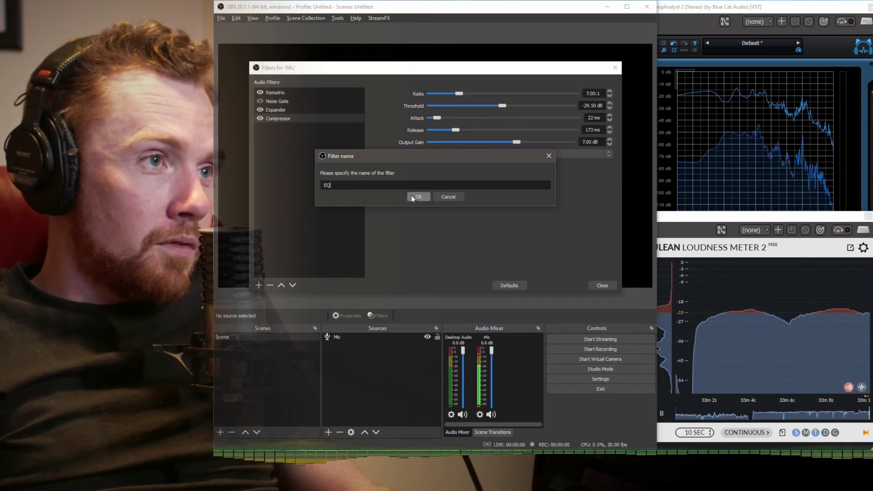
click(410, 195)
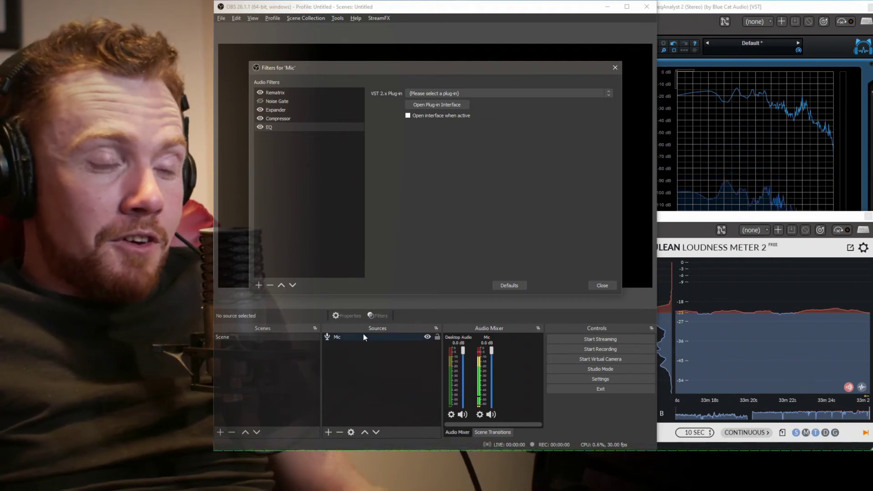
Step: Switch to the browser, examine the TDR Nova plug-in page on the Tokyo Dawn Records site, and return to OBS
click(359, 453)
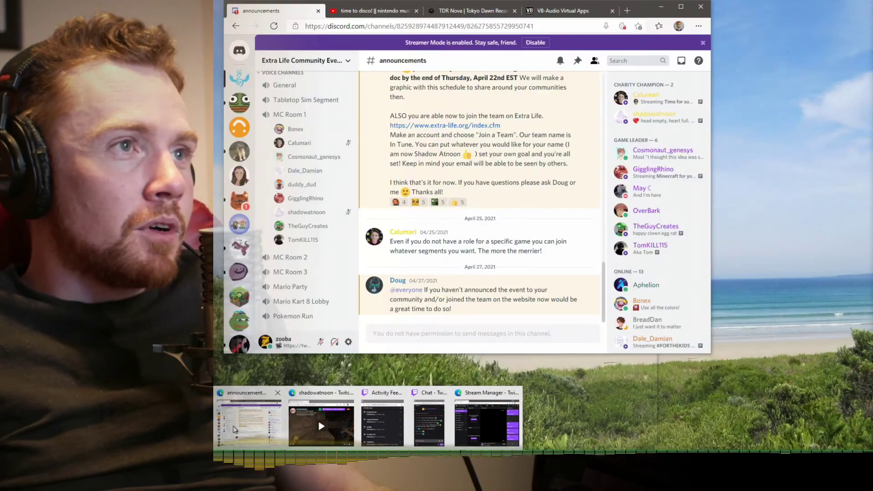
click(233, 429)
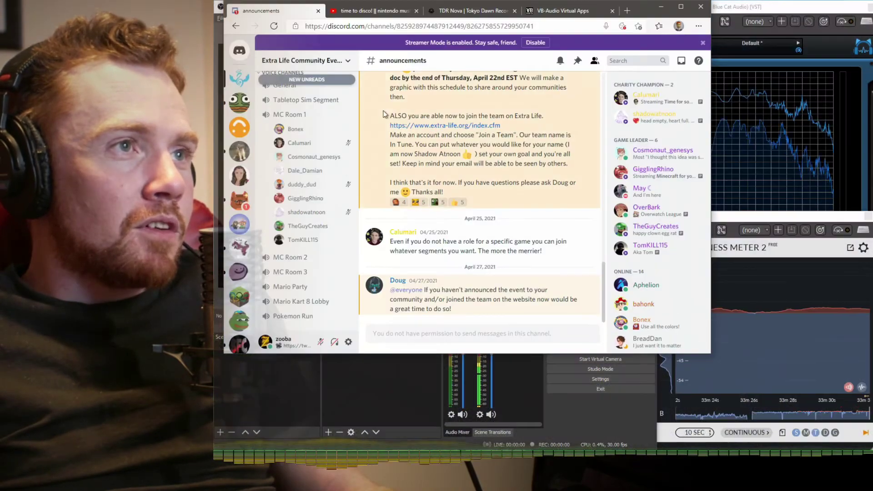
key(ctrl+3)
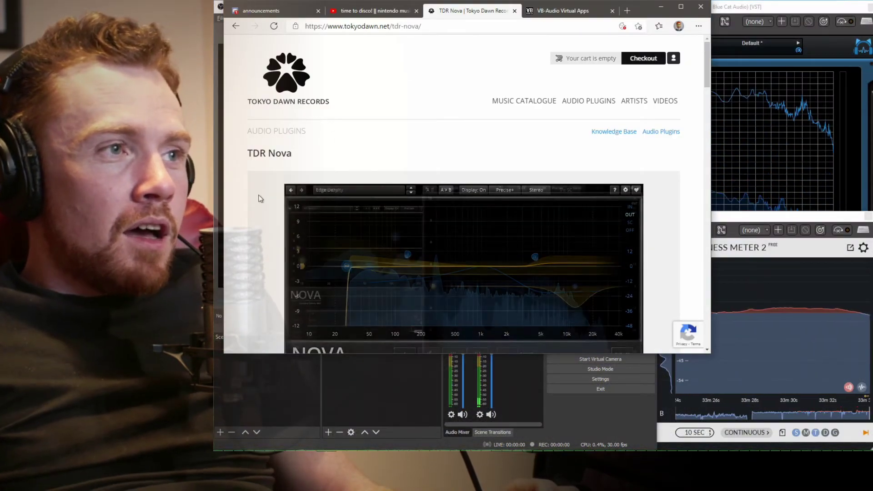
scroll(258, 198, down, 2)
scroll(258, 198, up, 1)
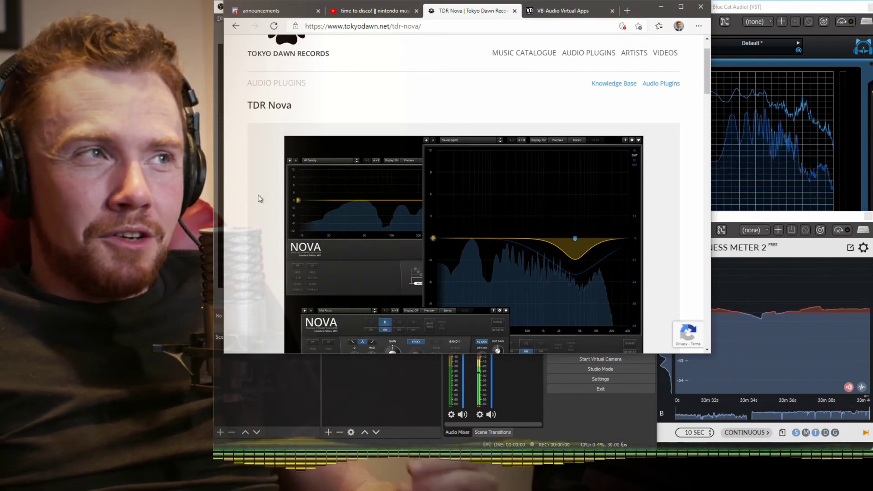
scroll(259, 198, up, 1)
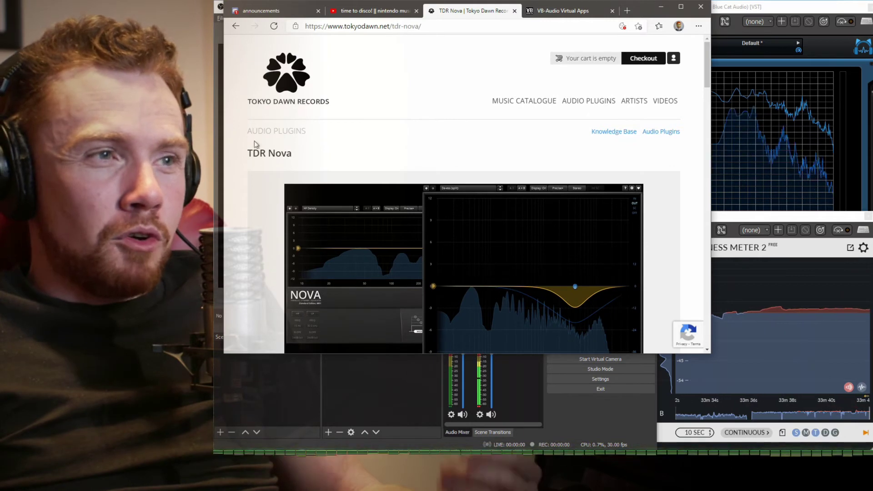
scroll(262, 136, down, 3)
click(556, 409)
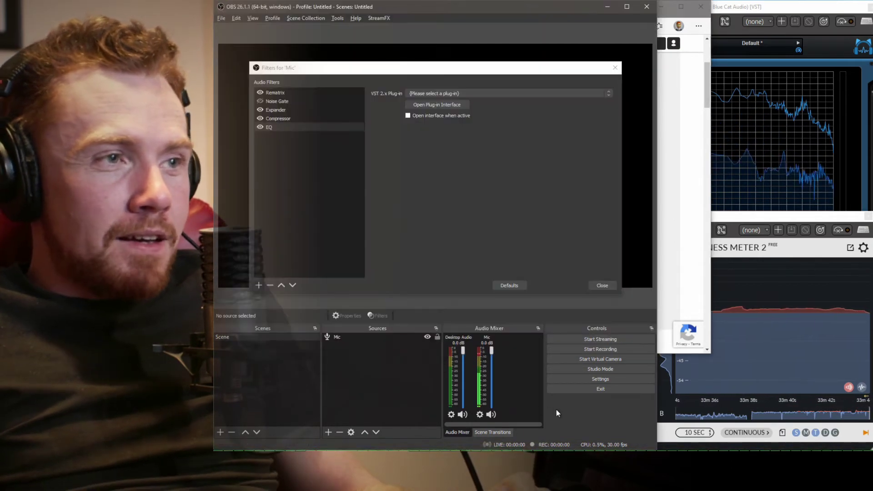
Step: Load TDR Nova in the EQ filter and open its interface with the spectrum display showing the input signal
click(435, 94)
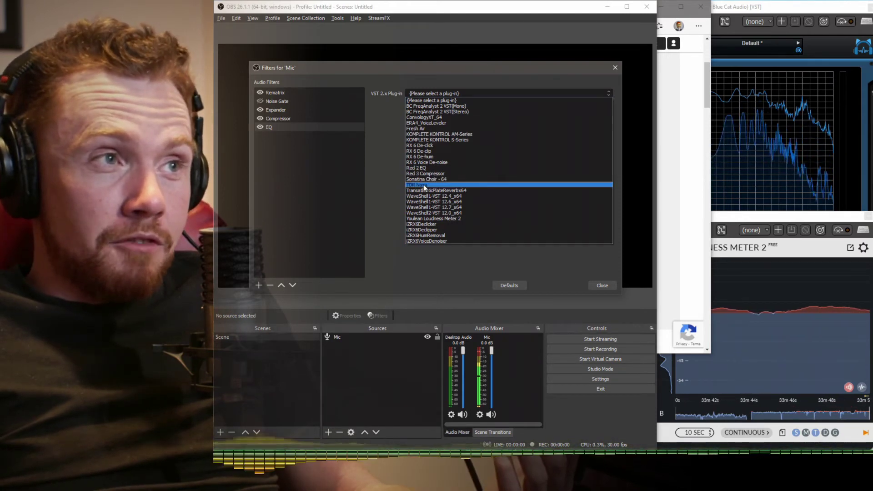
click(424, 185)
click(436, 104)
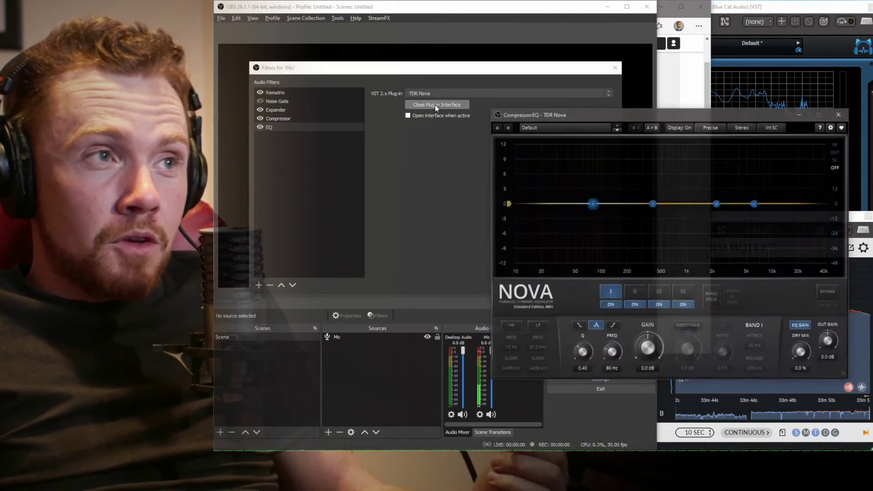
drag(536, 111, 328, 87)
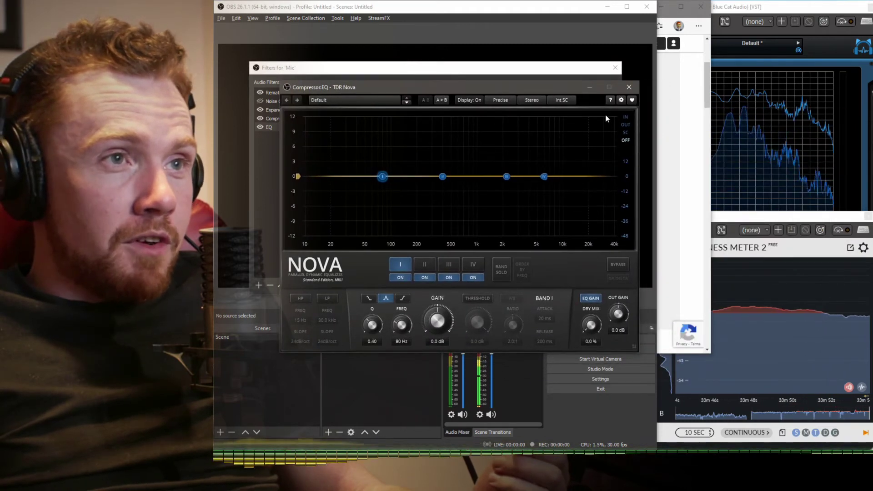
click(626, 118)
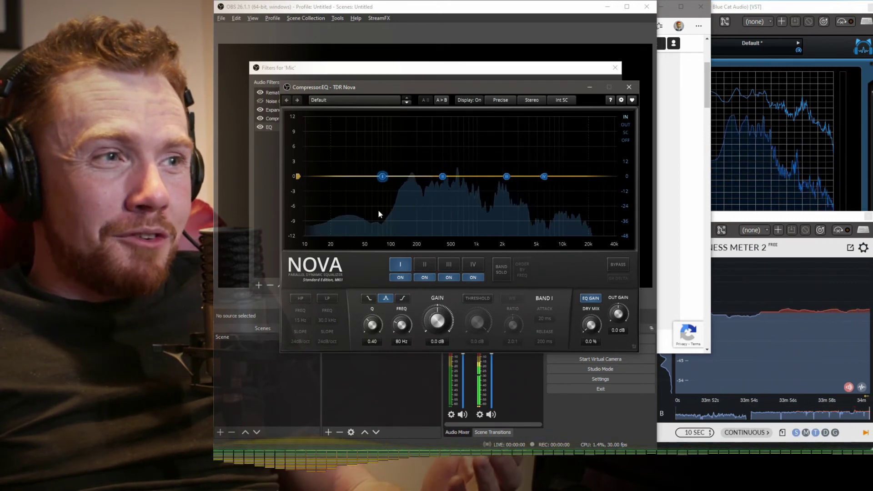
Step: Enable the high-pass filter in TDR Nova and set its cutoff frequency to 66 Hz
click(300, 298)
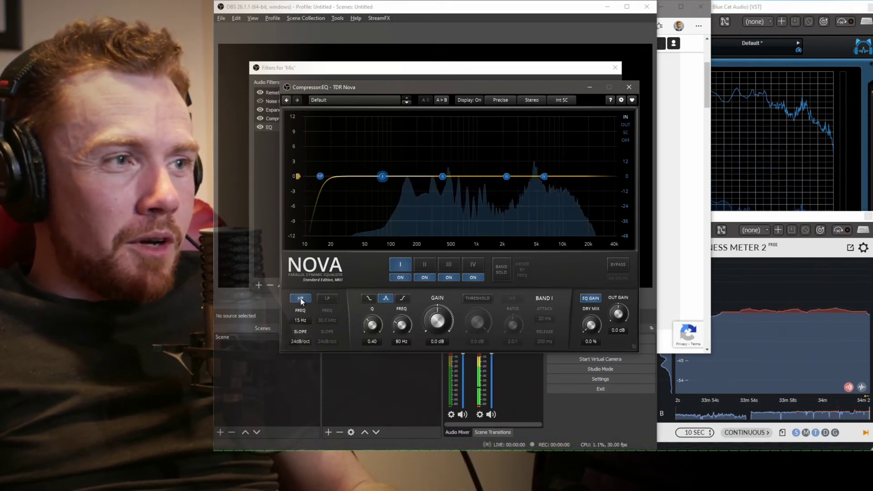
drag(320, 177, 373, 178)
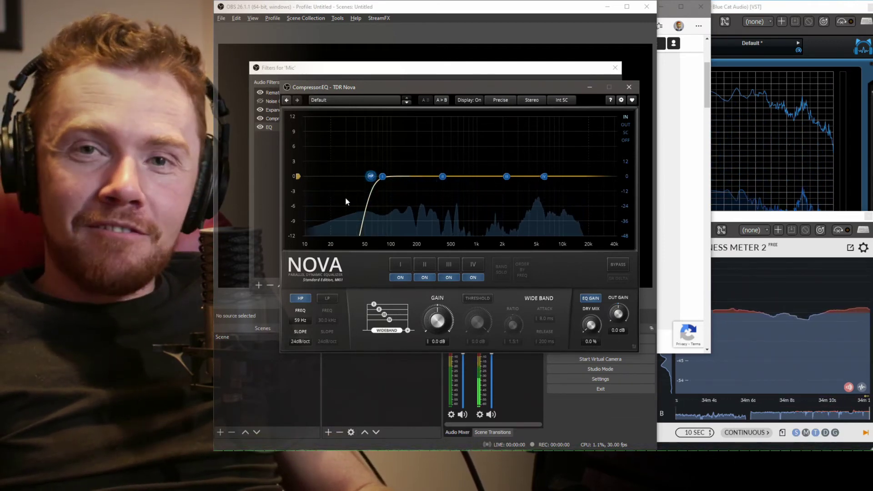
drag(370, 176, 374, 181)
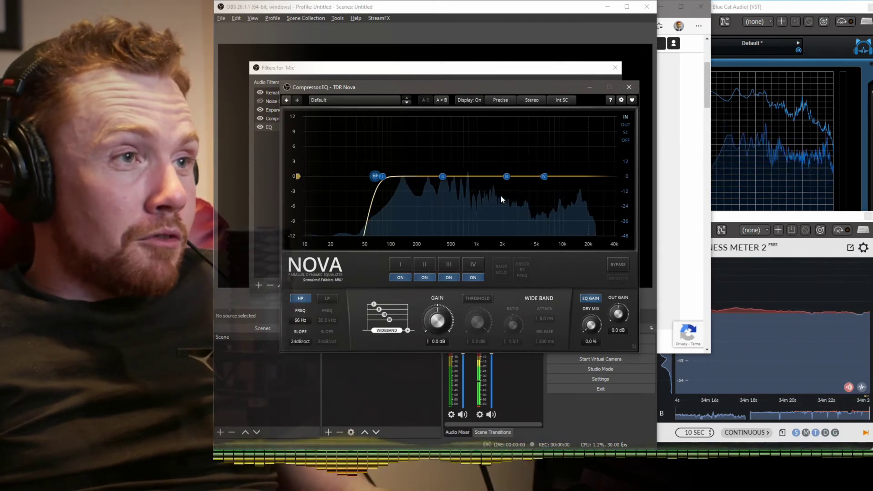
Step: Shift EQ band I to a higher frequency without gain, and set band III to 891 Hz with -4.1 dB gain
drag(383, 177, 412, 179)
drag(506, 181, 470, 197)
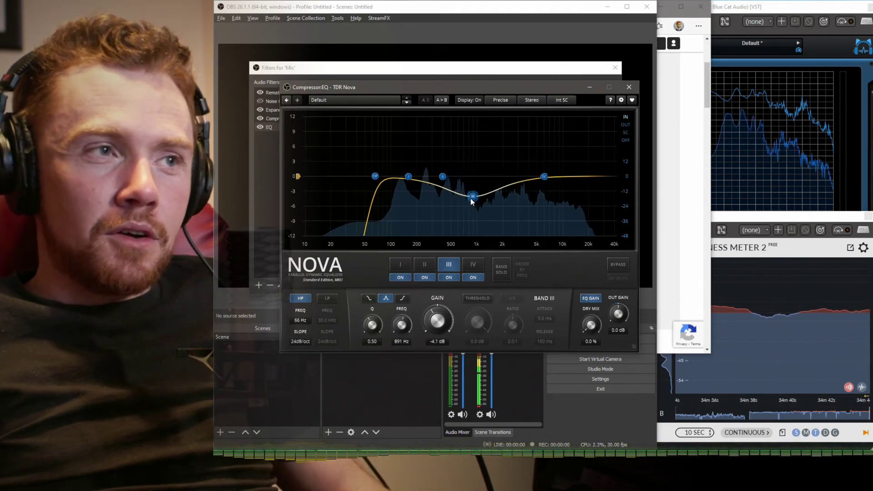
Step: Set the Q of EQ band III to 0.98, and switch the band off and on to compare the sound
drag(372, 324, 373, 319)
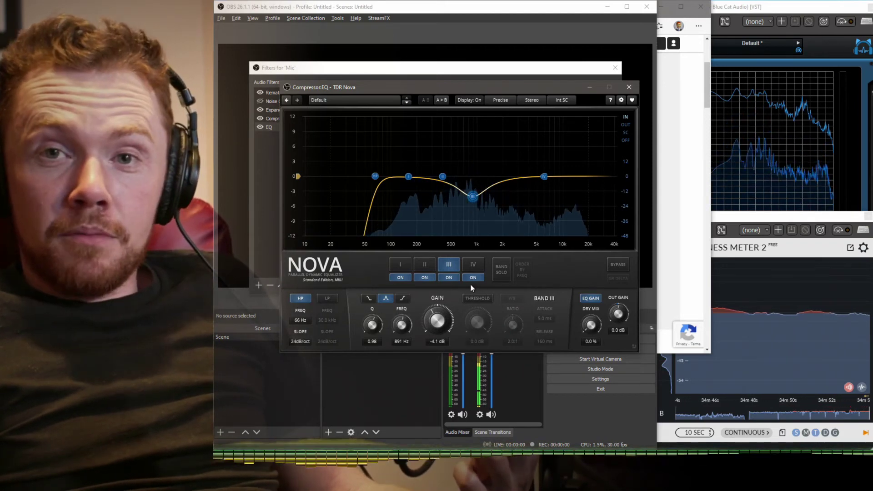
click(452, 278)
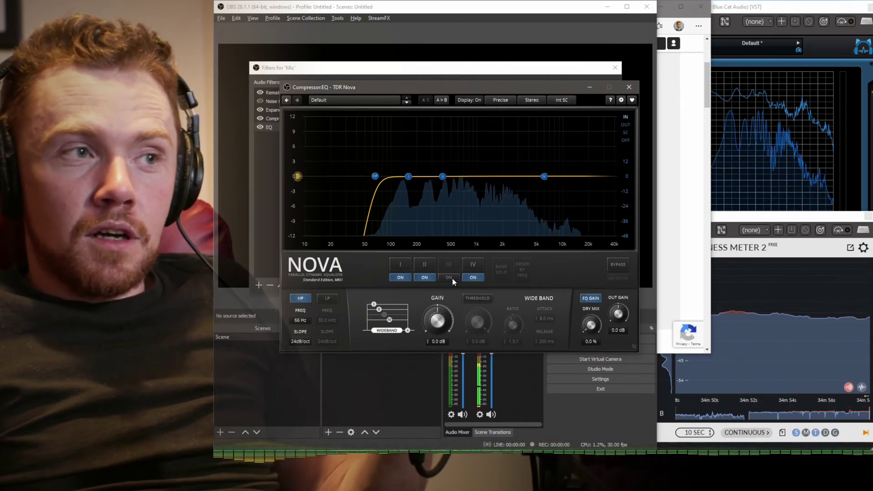
click(452, 278)
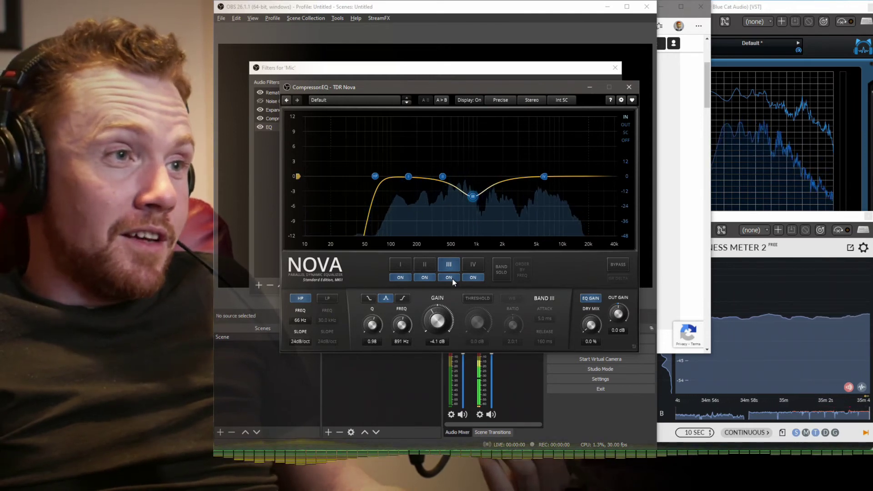
Step: Make EQ band IV a bell-shaped cut at 5.9 kHz with a Q of 3.52 and -7.5 dB gain
click(475, 266)
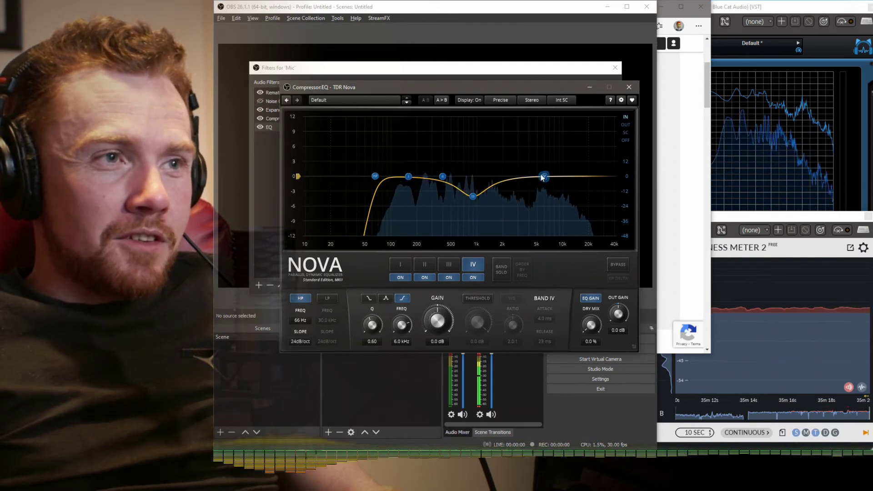
drag(542, 175, 542, 176)
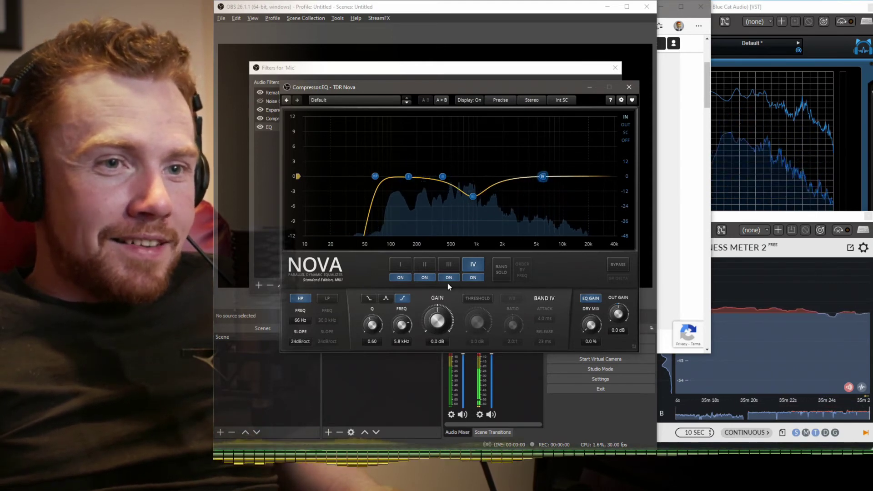
click(386, 298)
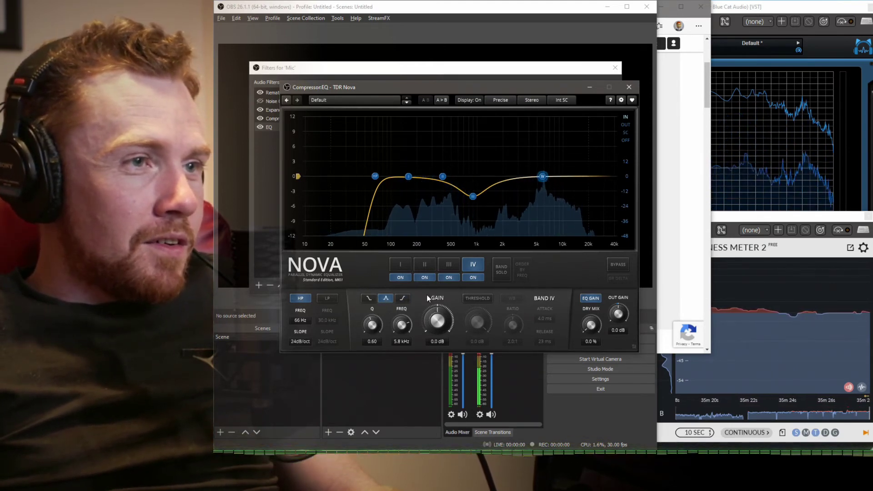
drag(549, 180, 545, 188)
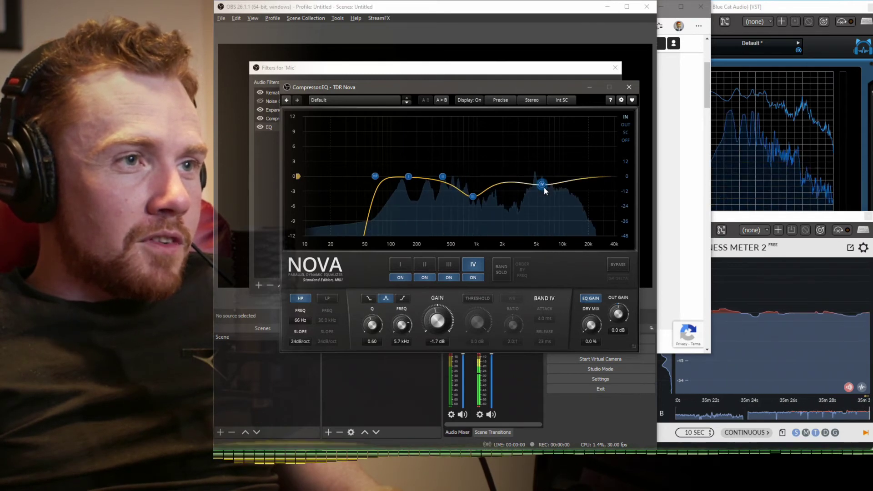
drag(372, 325, 372, 318)
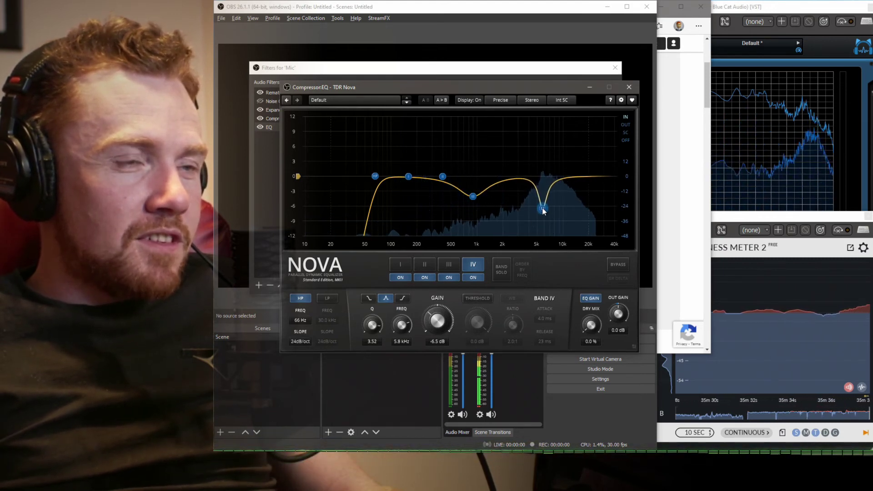
drag(543, 214, 544, 215)
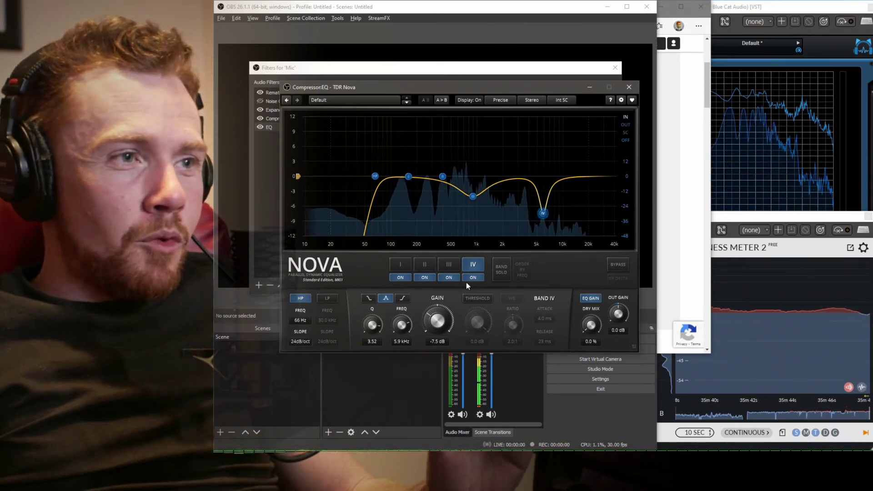
Step: Compare the sound with EQ band IV switched off and on, leaving the band enabled and selected
click(473, 277)
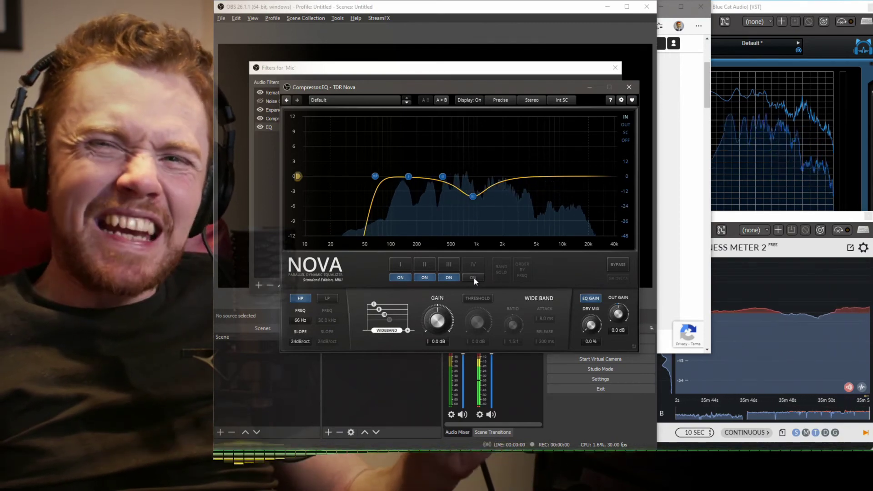
click(473, 278)
click(472, 264)
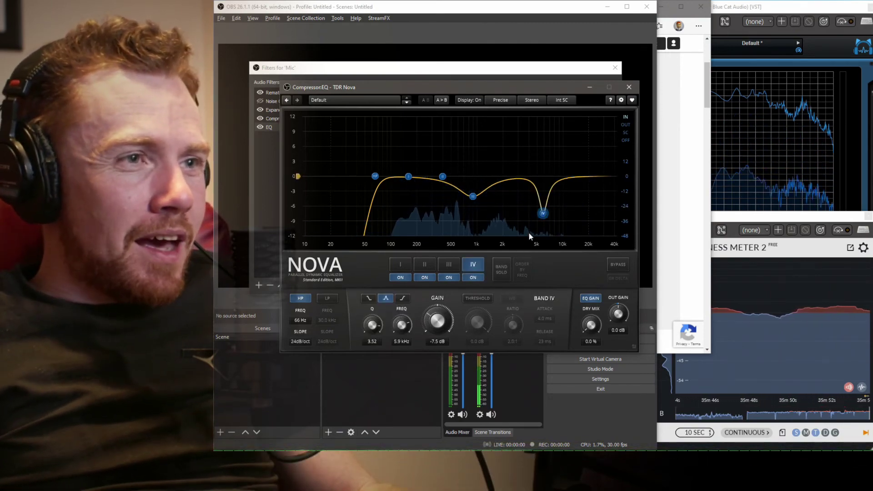
Step: Make EQ band IV dynamic with a -9.9 dB threshold, and reduce its static cut to -0.6 dB gain
drag(545, 191, 546, 185)
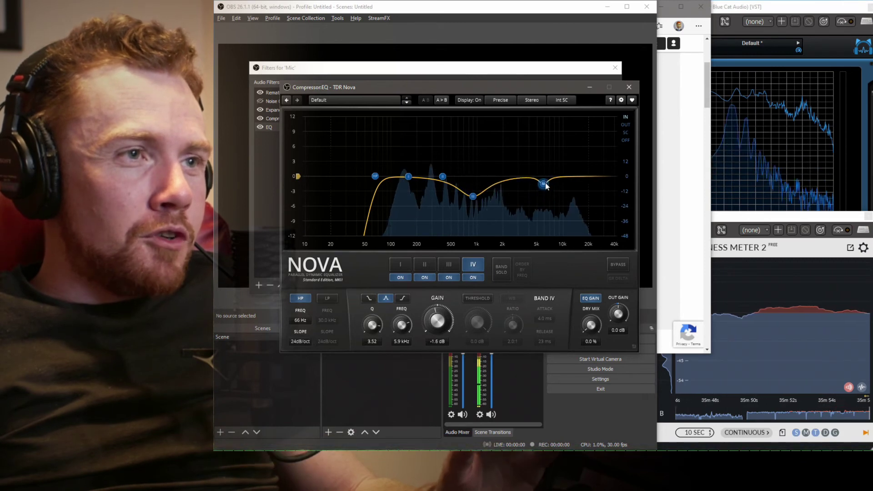
click(485, 298)
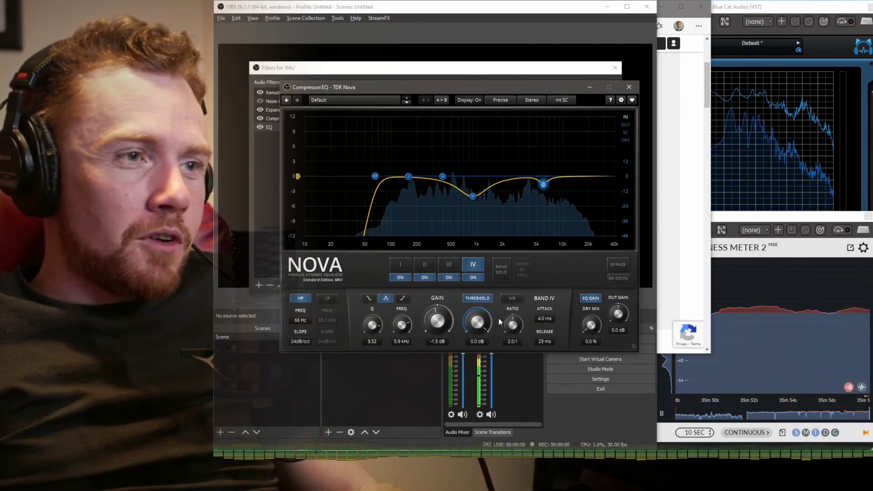
drag(473, 322, 473, 340)
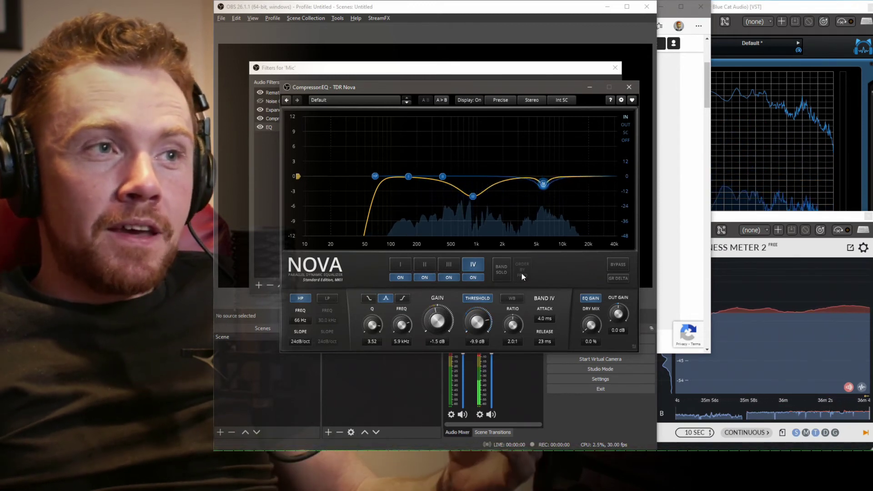
drag(446, 314, 446, 314)
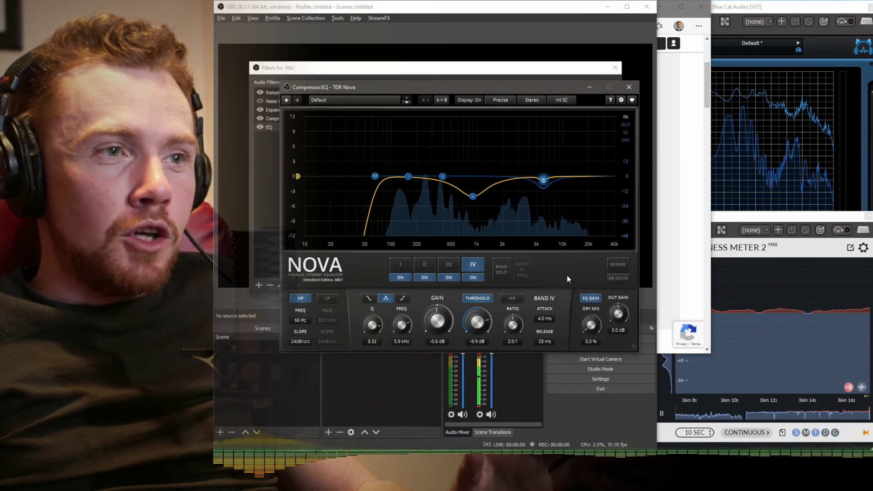
Step: Close the TDR Nova interface and the Mic filters window, and set the Mic volume fader to 0.0 dB
click(627, 87)
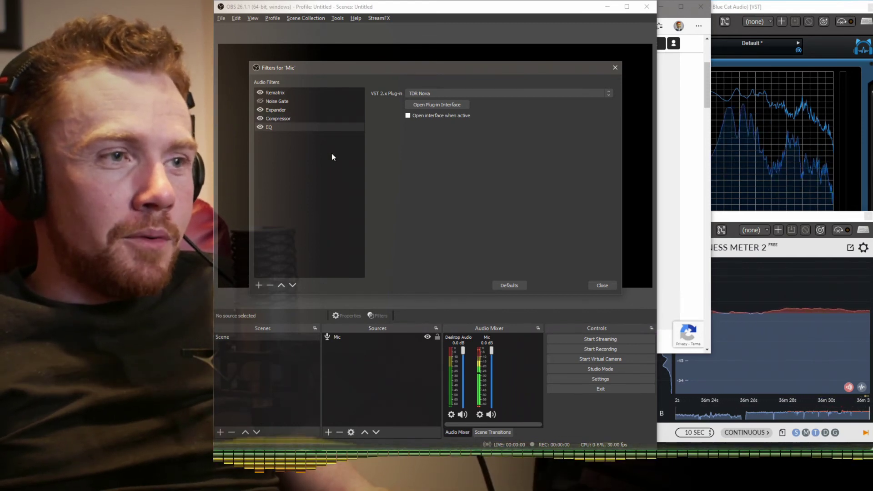
click(606, 285)
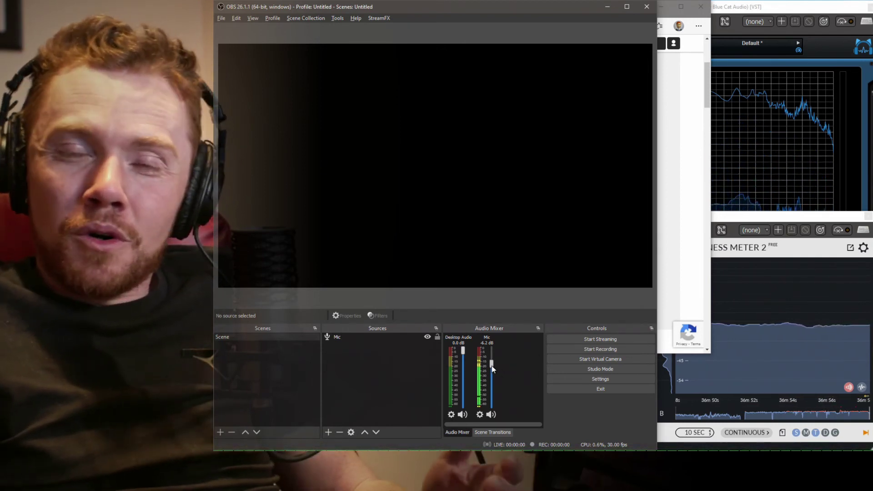
drag(492, 365, 490, 335)
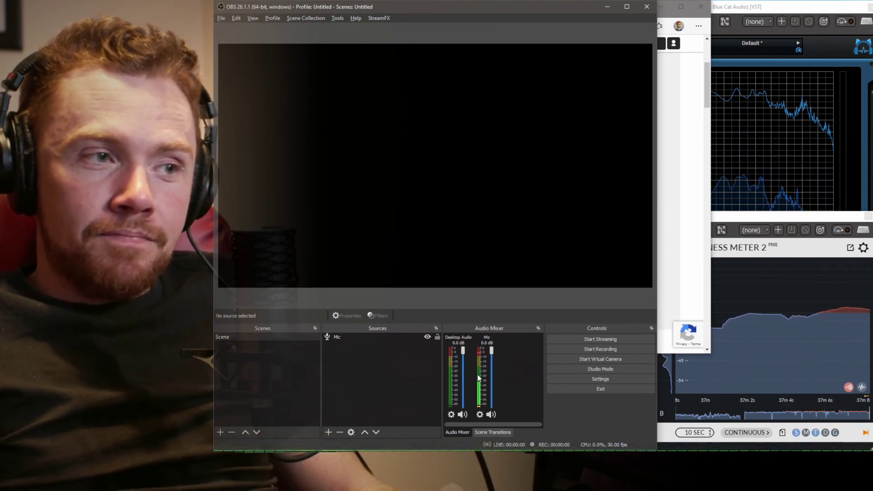
Step: Reopen the Mic's filters in a shorter window and review the Compressor and EQ filter settings
click(479, 415)
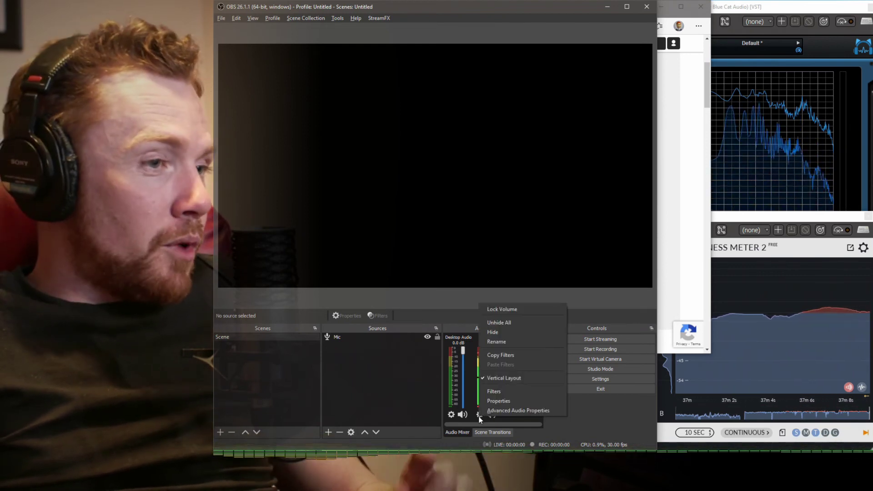
click(494, 391)
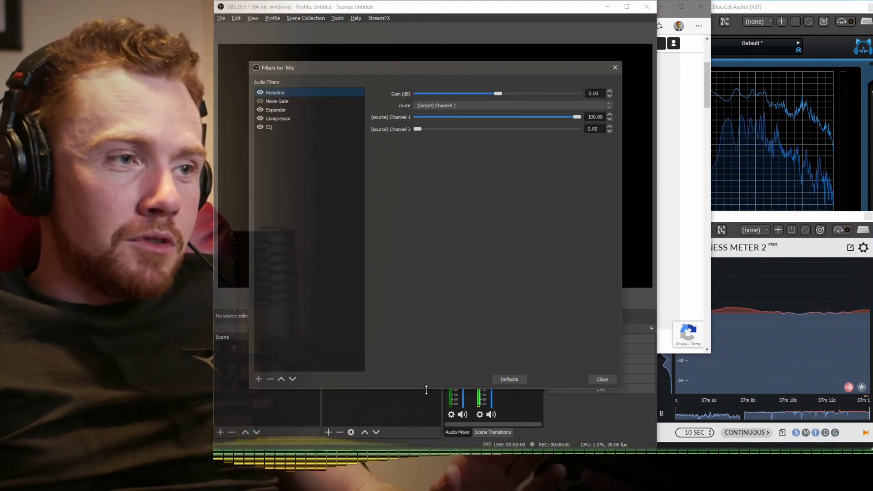
drag(426, 390, 423, 279)
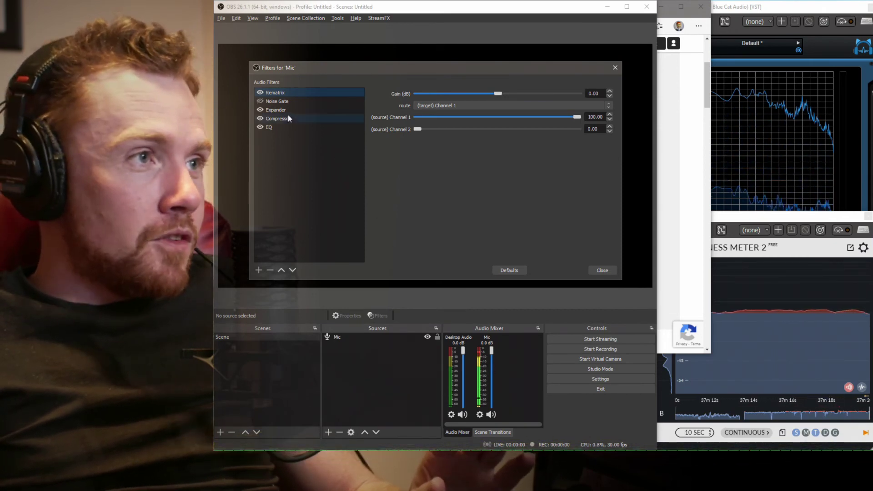
click(288, 119)
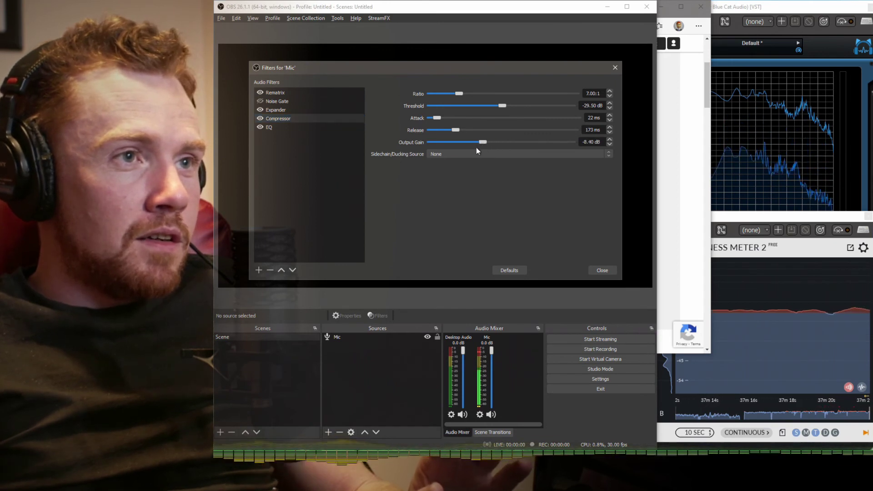
click(304, 128)
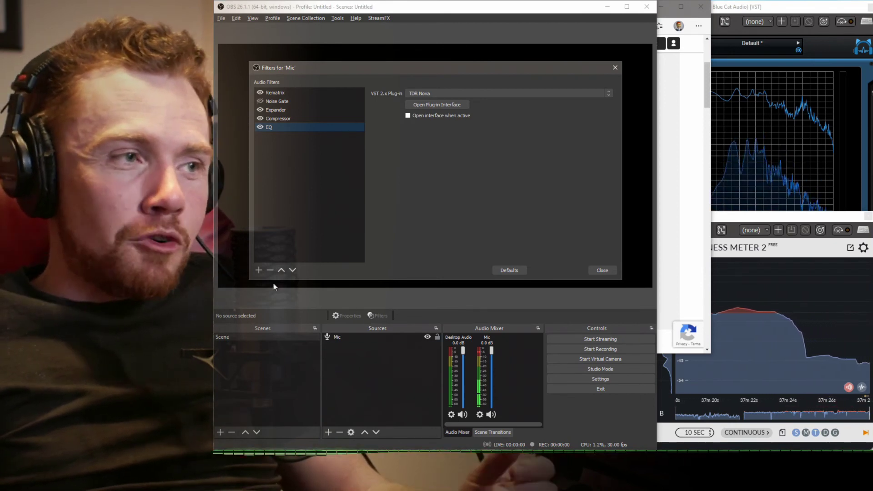
Step: Add a Limiter filter with its default name after the EQ and set its threshold to -27.00 dB
click(258, 270)
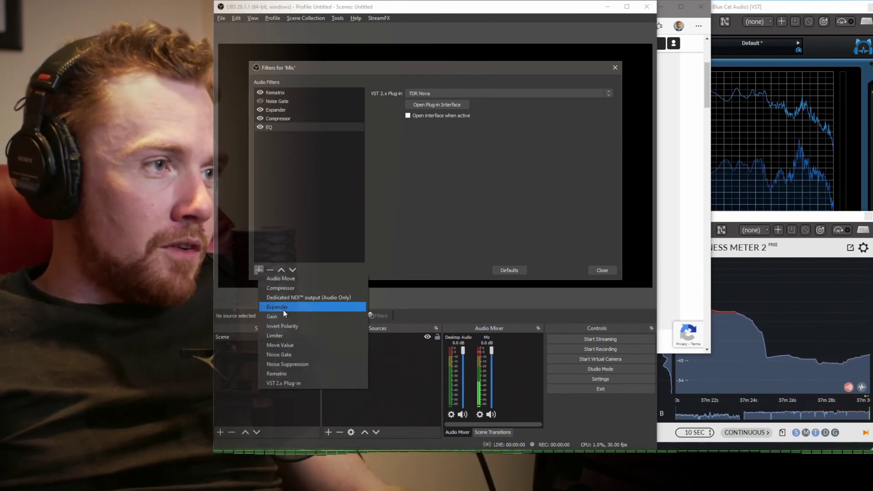
click(285, 335)
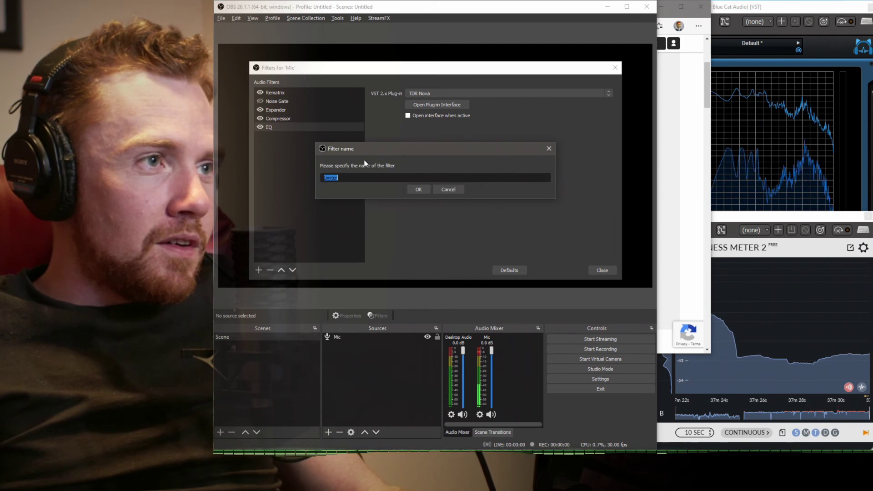
click(417, 189)
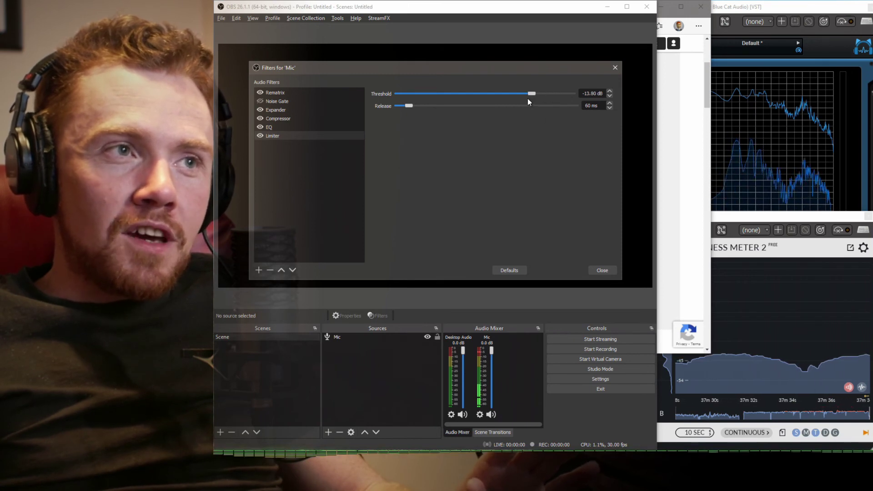
drag(493, 103, 488, 103)
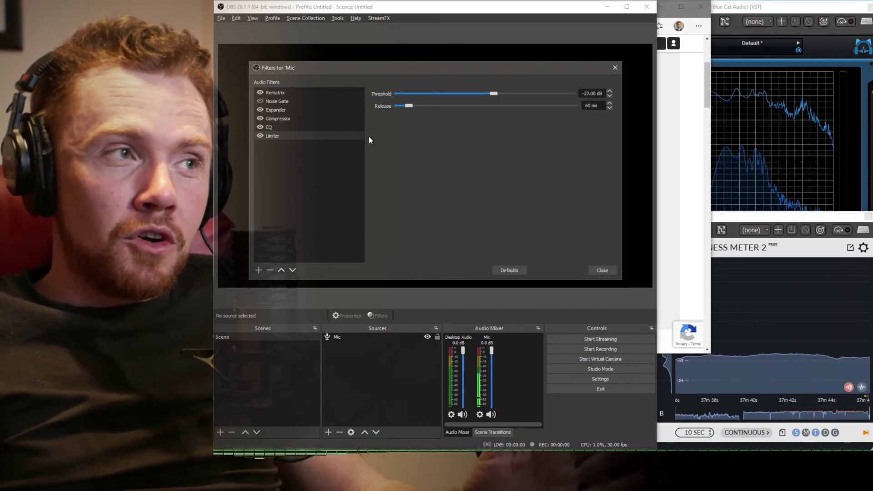
Step: Add a Gain filter with its default name after the Limiter and raise its gain to 23.80 dB
click(260, 271)
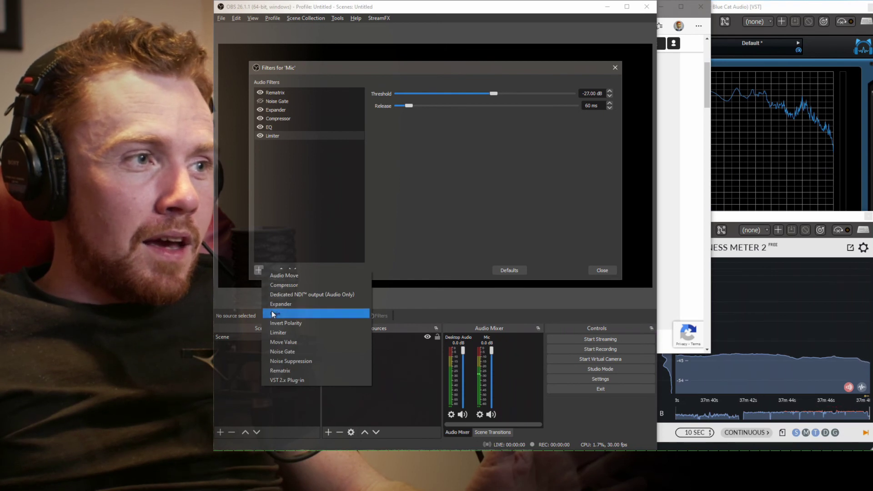
click(271, 311)
click(418, 191)
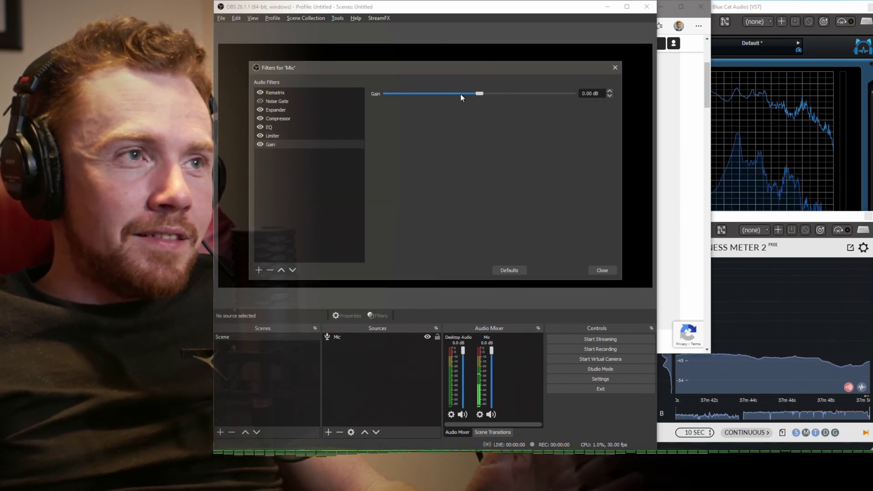
drag(479, 94, 551, 89)
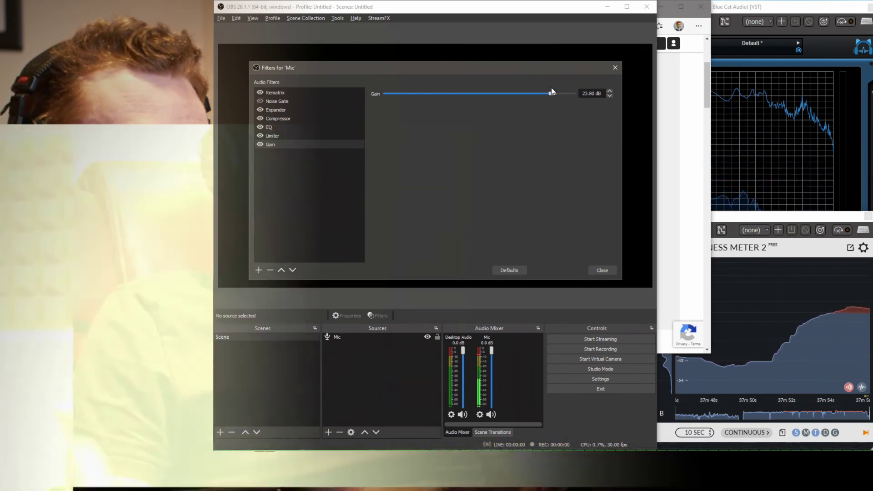
Step: Compare the Limiter's threshold with the Gain filter's setting, and fine-tune the gain to 23.40 dB
click(290, 137)
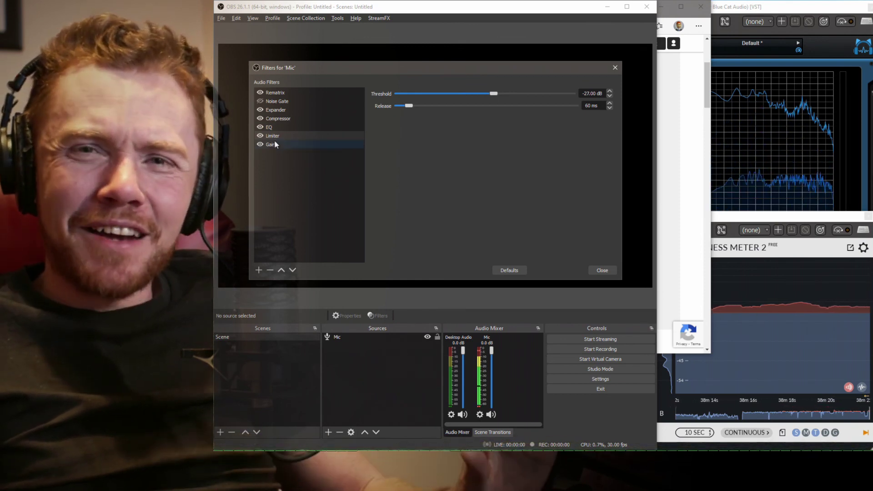
click(275, 144)
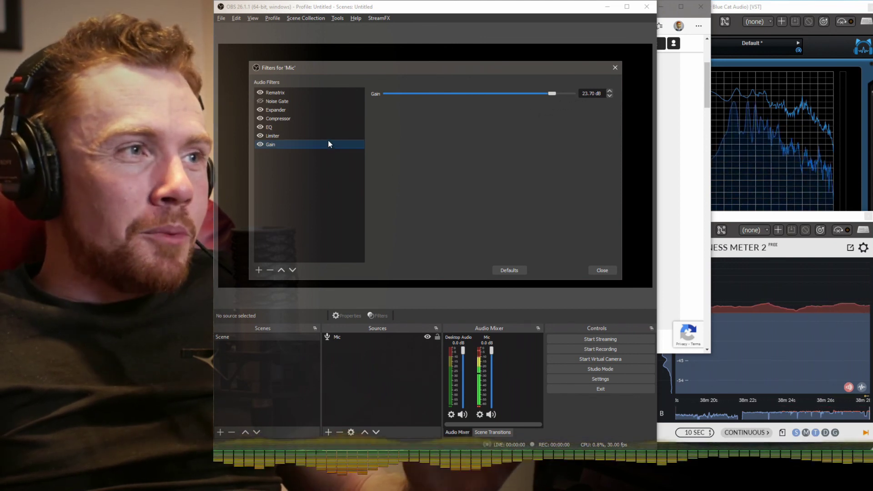
click(350, 136)
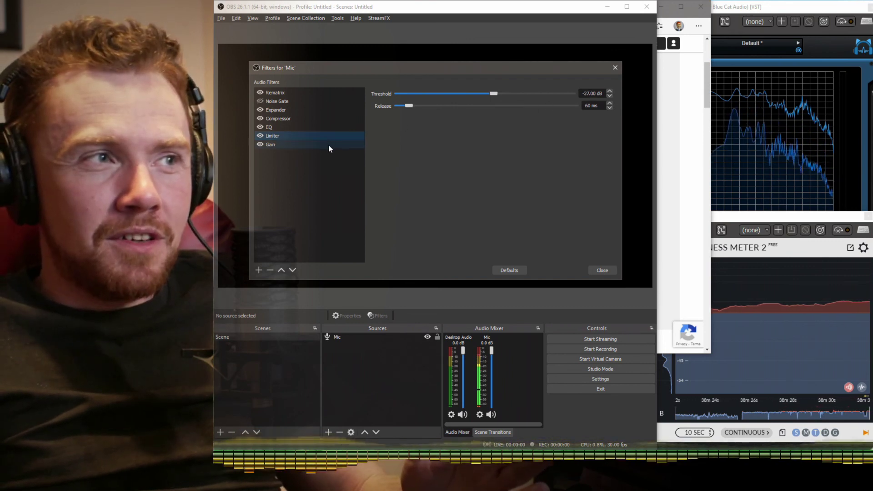
click(329, 145)
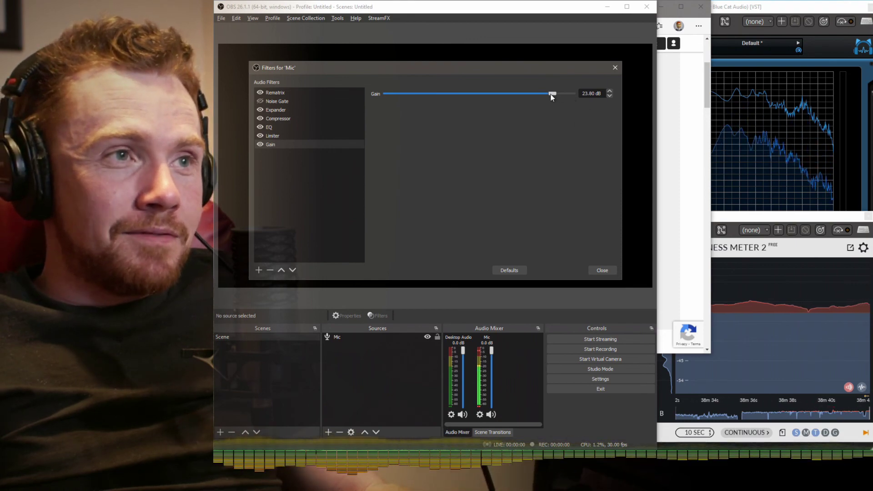
drag(552, 96, 550, 97)
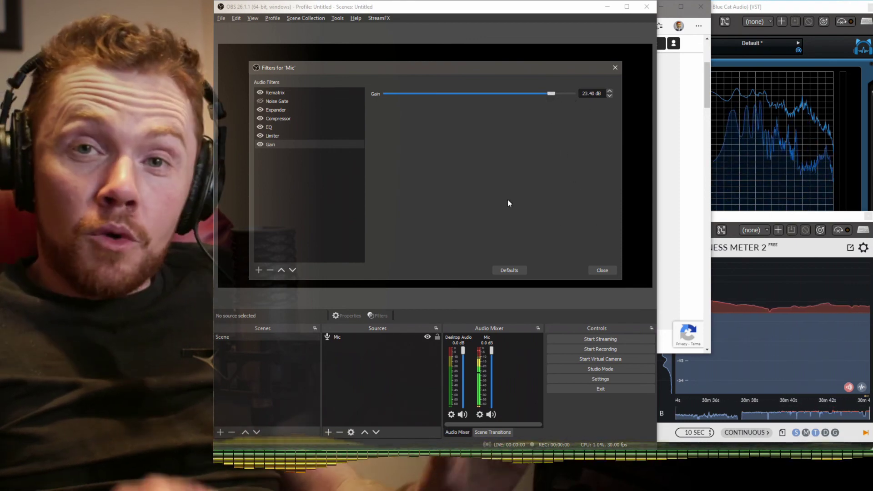